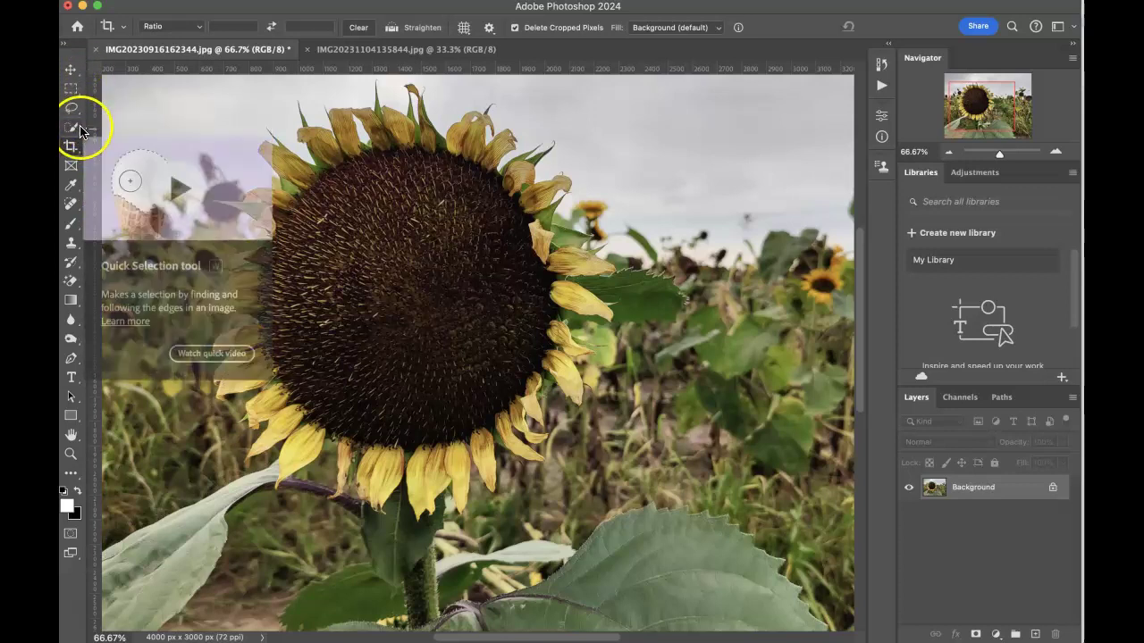
- Select the left part of the sunflower's head and its petals with the Quick Selection tool in add mode
left_click(77, 133)
left_click_drag(90, 135, 109, 134)
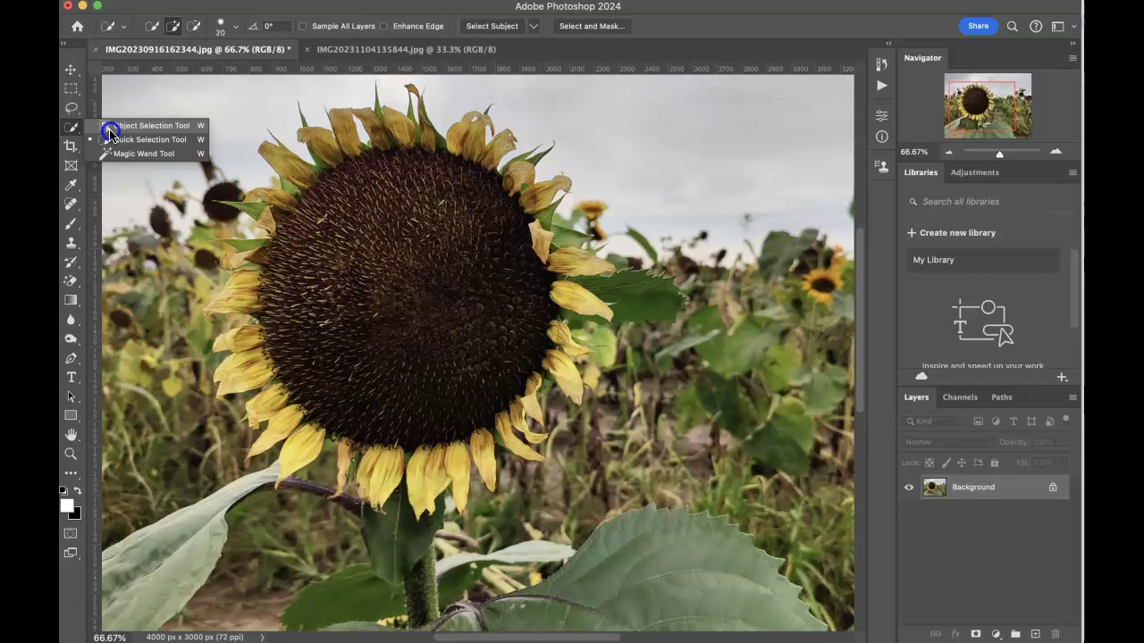
left_click_drag(107, 133, 107, 139)
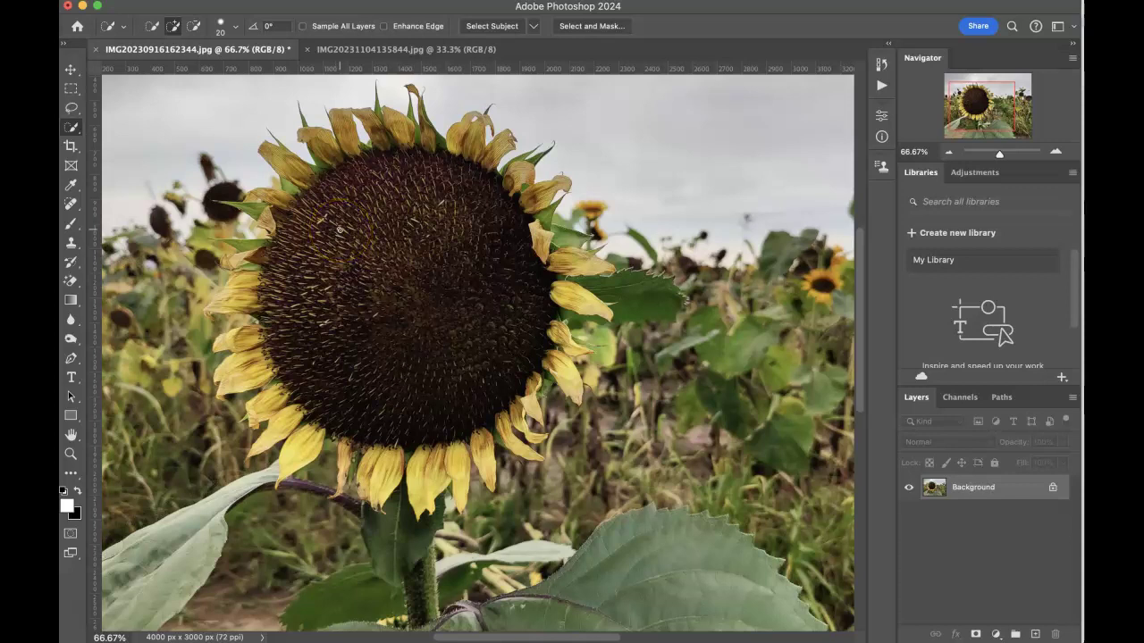
left_click(176, 28)
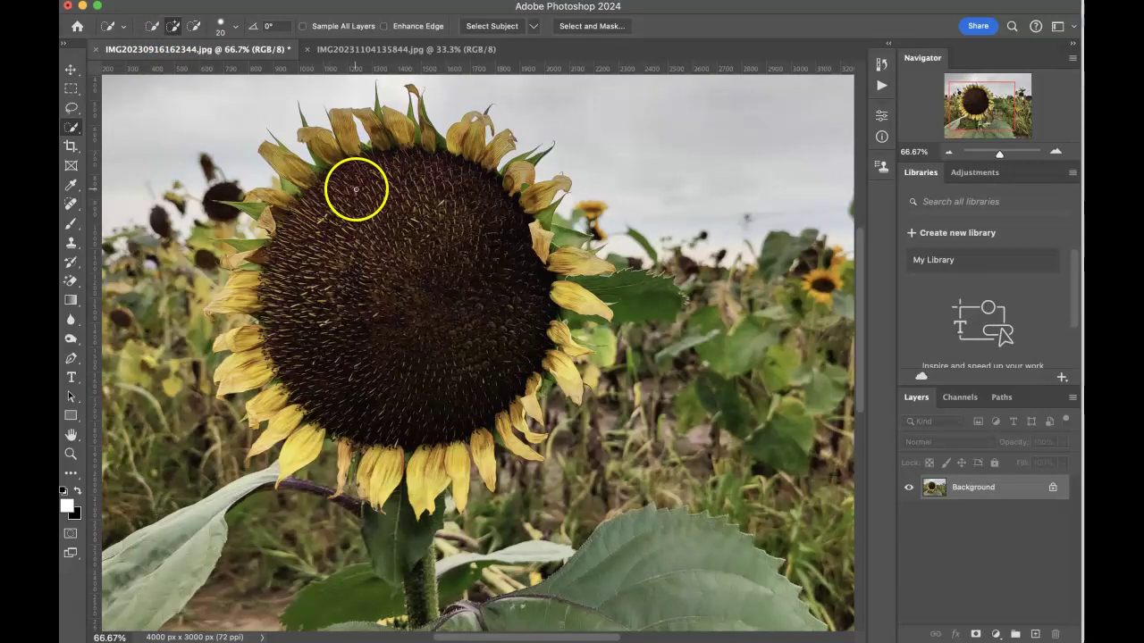
mouse_move(355, 188)
left_mouse_down()
mouse_move(327, 199)
mouse_move(320, 231)
mouse_move(300, 212)
left_mouse_up()
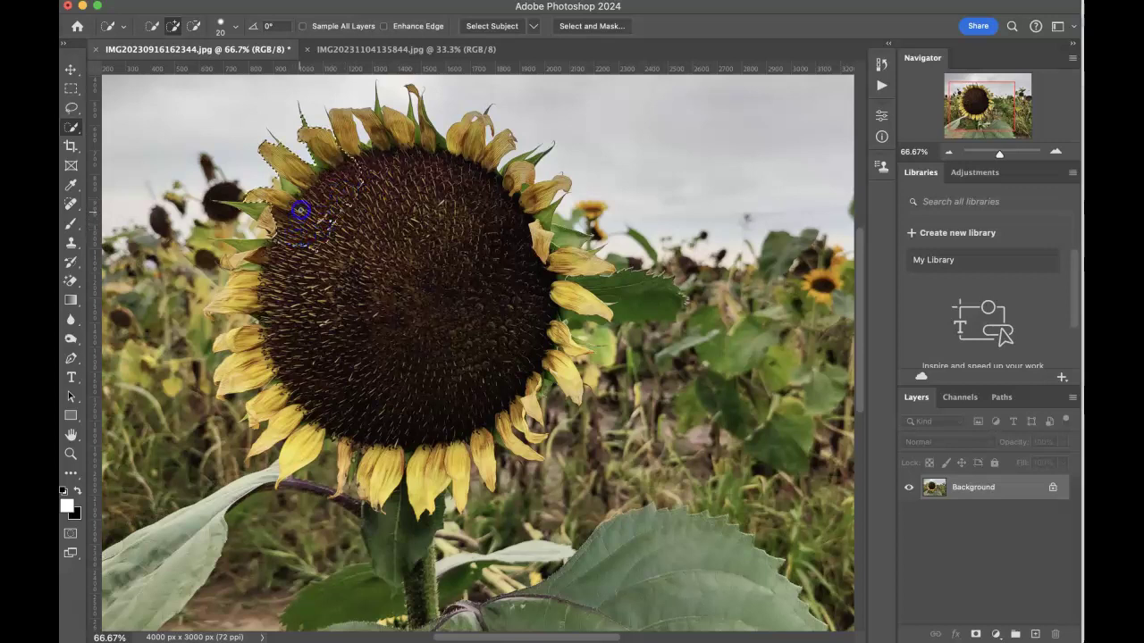
mouse_move(268, 252)
left_mouse_down()
mouse_move(253, 276)
mouse_move(246, 262)
mouse_move(234, 268)
mouse_move(231, 312)
mouse_move(253, 356)
left_mouse_up()
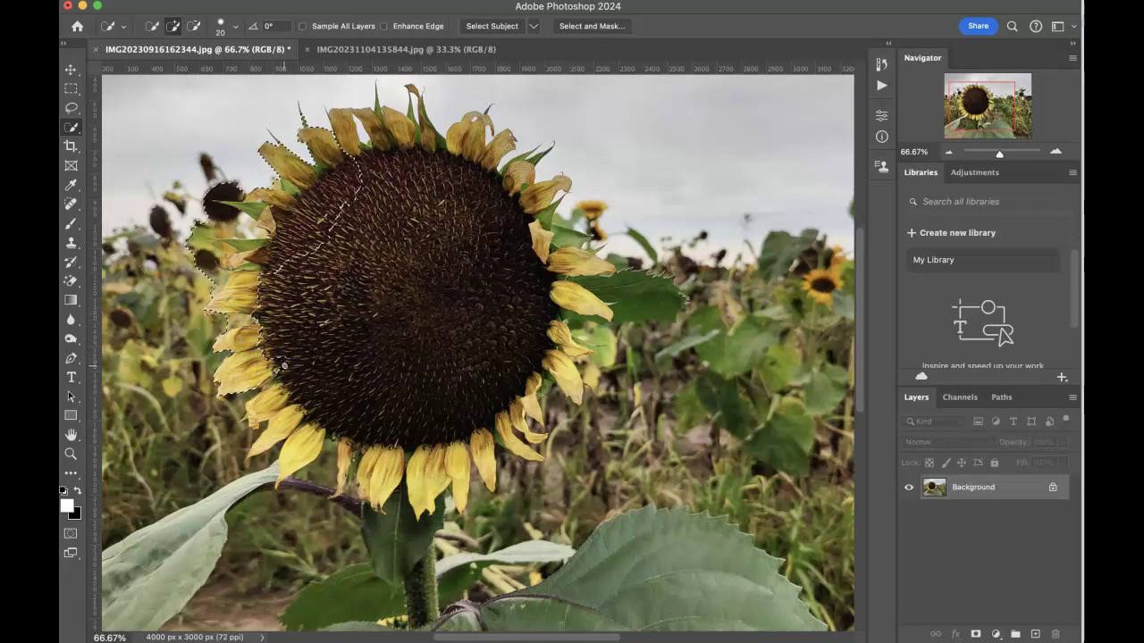
left_click(284, 338)
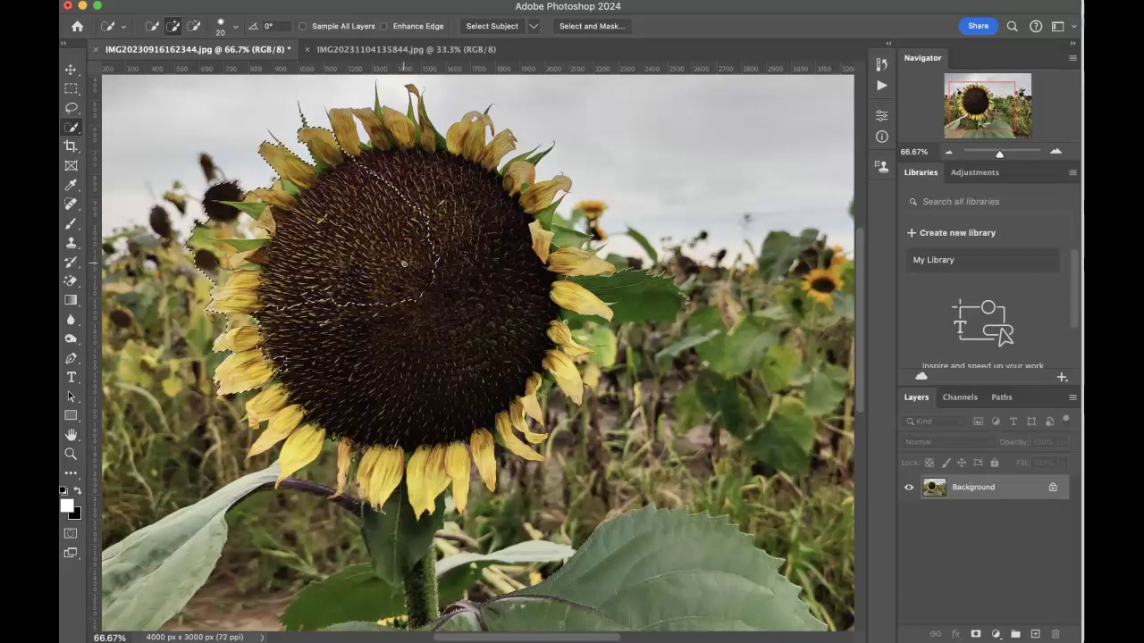
- Set the Quick Selection brush to 35% hardness and 98 px size
left_click(277, 72)
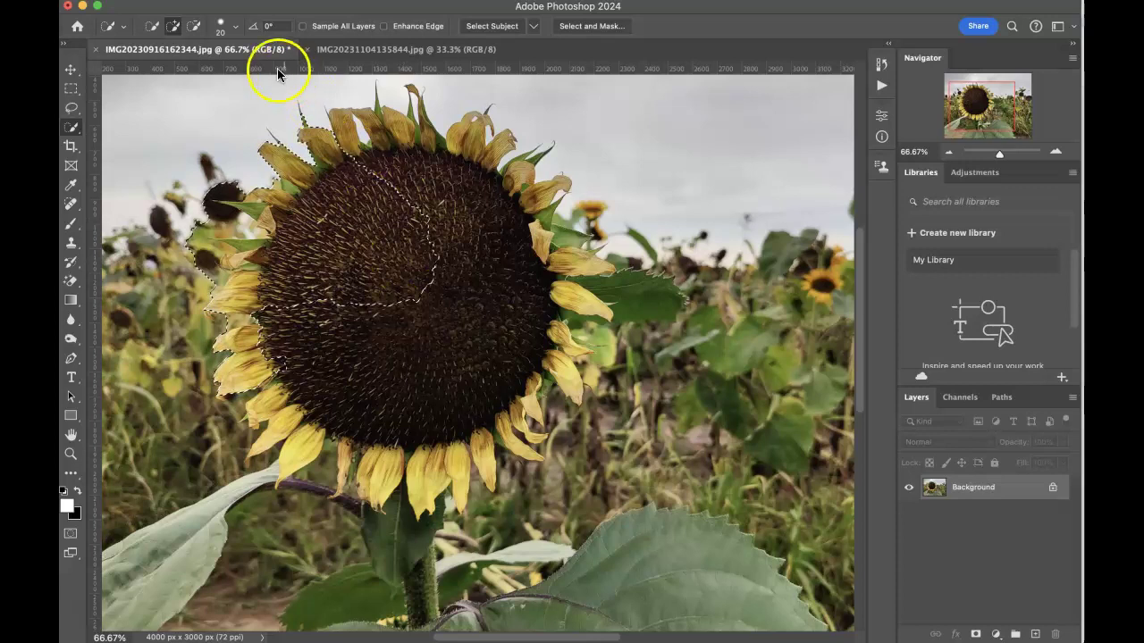
left_click(236, 33)
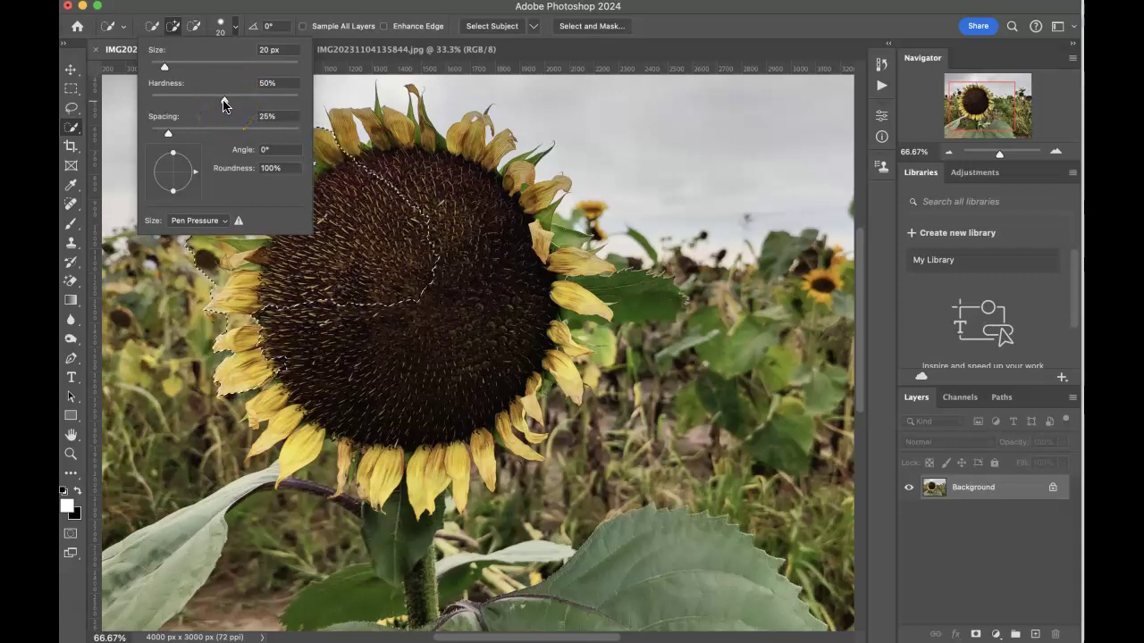
left_click_drag(224, 104, 209, 102)
left_click_drag(204, 101, 202, 100)
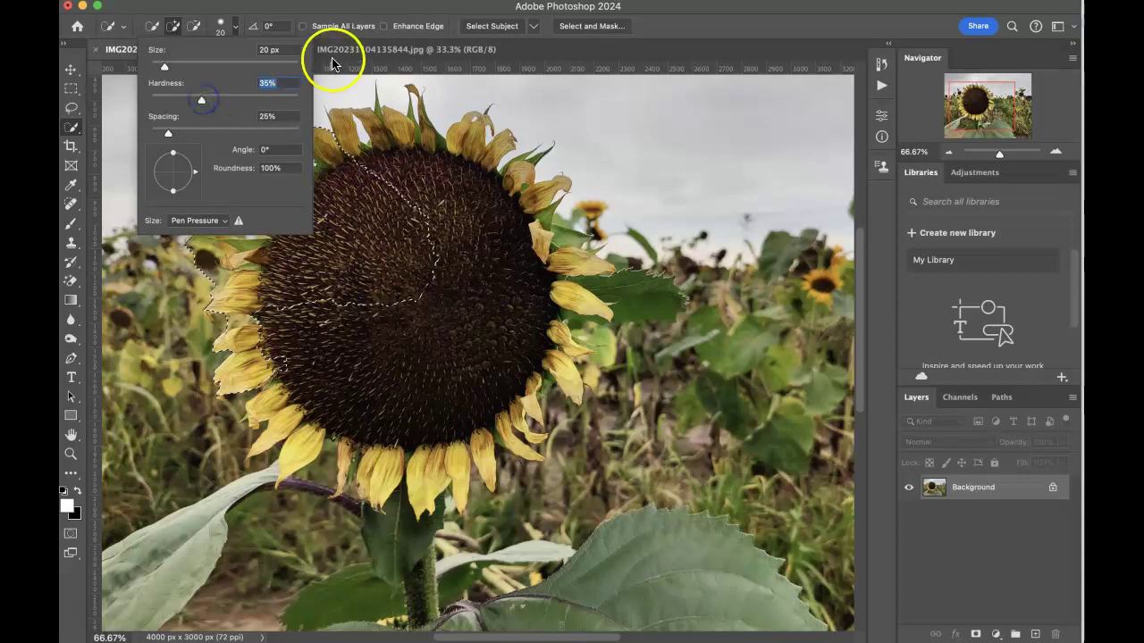
left_click_drag(164, 67, 223, 66)
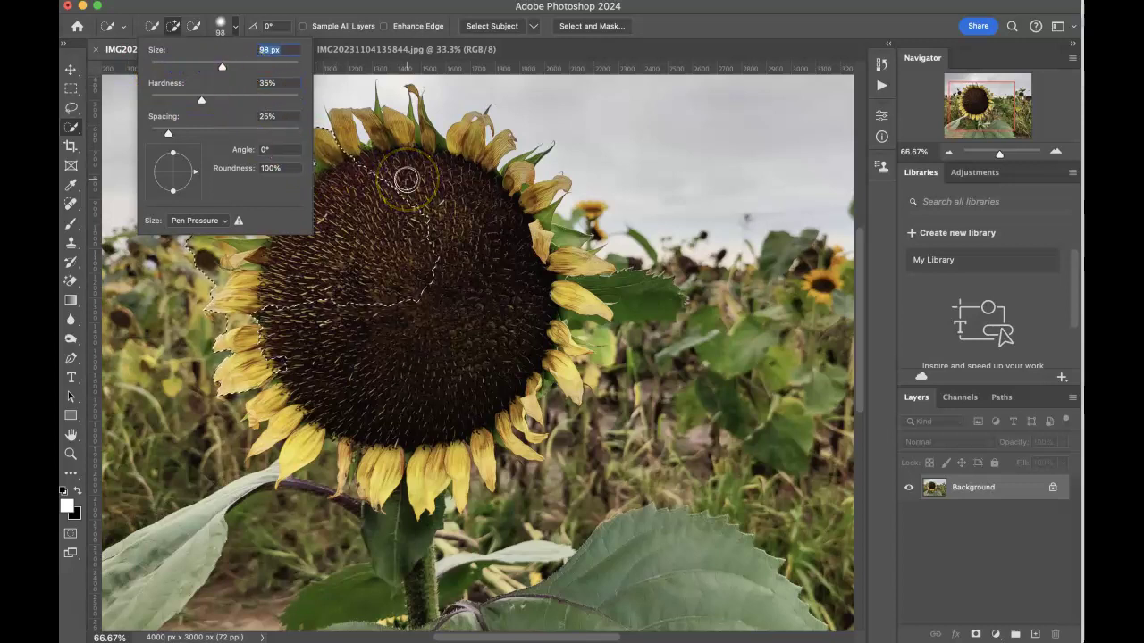
- Extend the selection over the rest of the flower head, petals, stem and leaves, enlarging the brush to 150 px
mouse_move(405, 180)
left_mouse_down()
mouse_move(391, 188)
mouse_move(380, 168)
left_mouse_up()
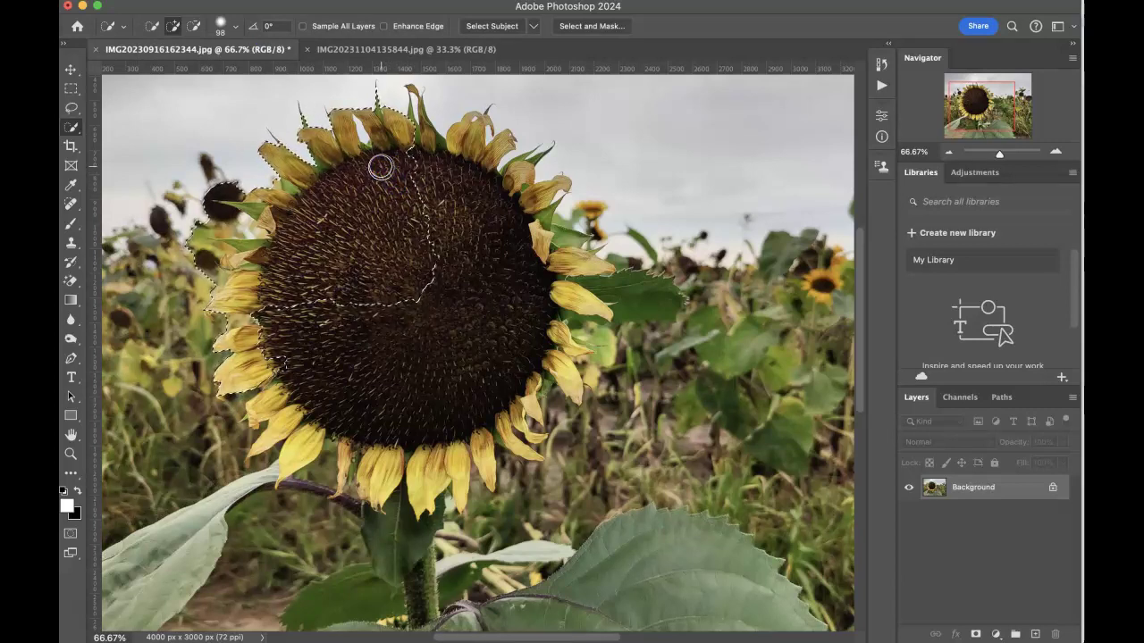
key("bracketleft")
key("bracketleft")
key("bracketleft")
key("bracketleft")
key("bracketleft")
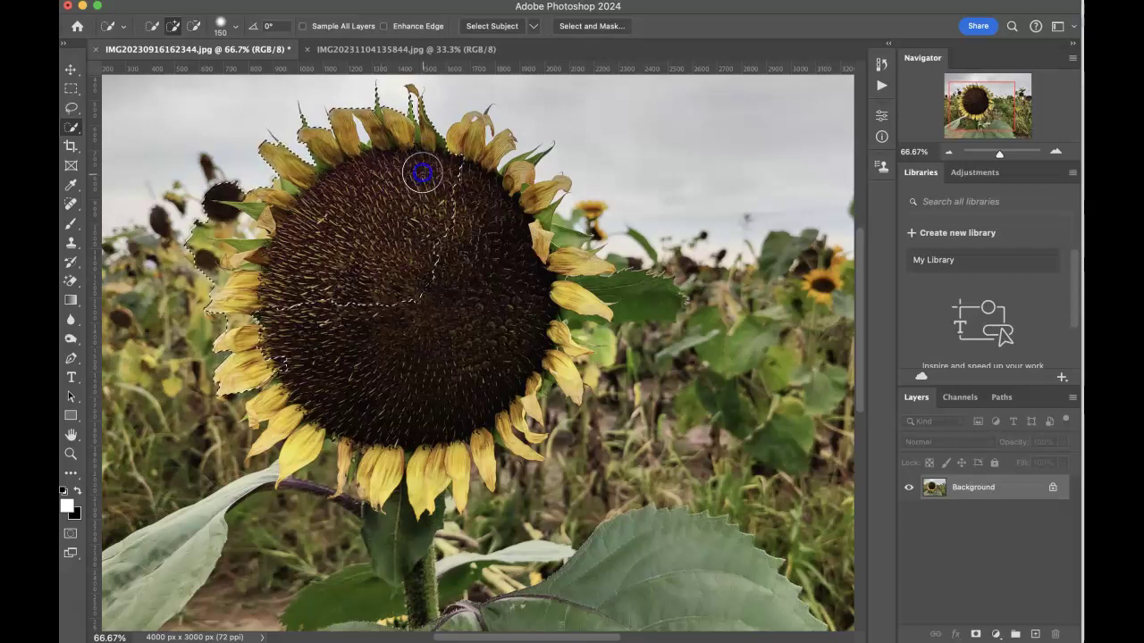
mouse_move(447, 171)
left_mouse_down()
mouse_move(480, 232)
mouse_move(499, 238)
mouse_move(520, 233)
mouse_move(527, 203)
mouse_move(533, 250)
mouse_move(557, 260)
mouse_move(575, 294)
left_mouse_up()
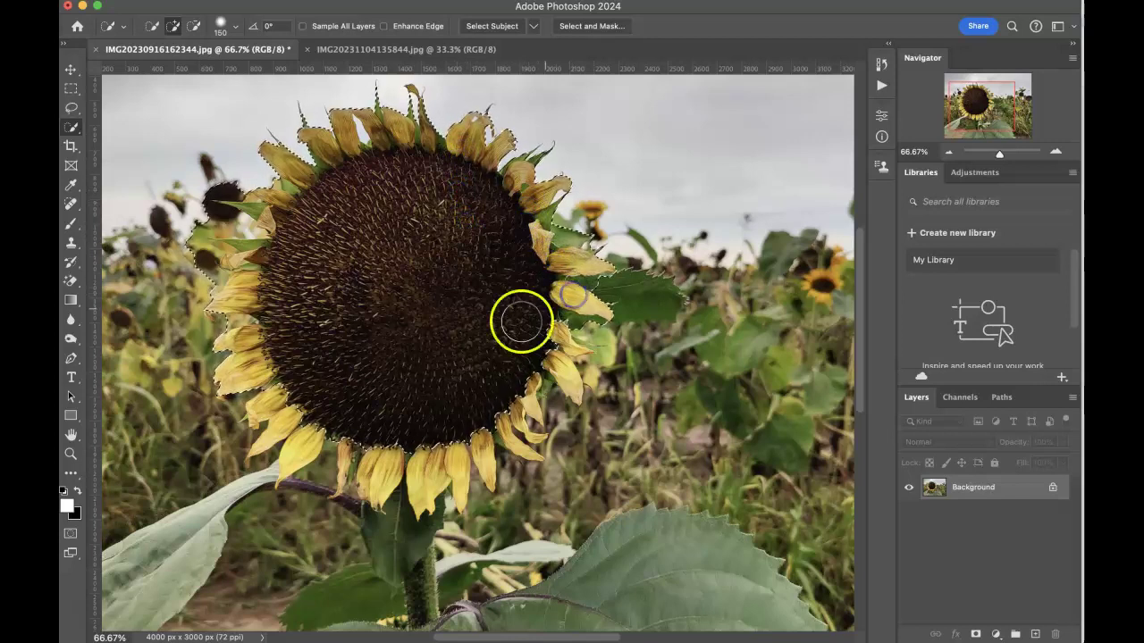
mouse_move(499, 419)
left_mouse_down()
mouse_move(460, 429)
mouse_move(460, 478)
mouse_move(379, 493)
mouse_move(332, 608)
left_mouse_up()
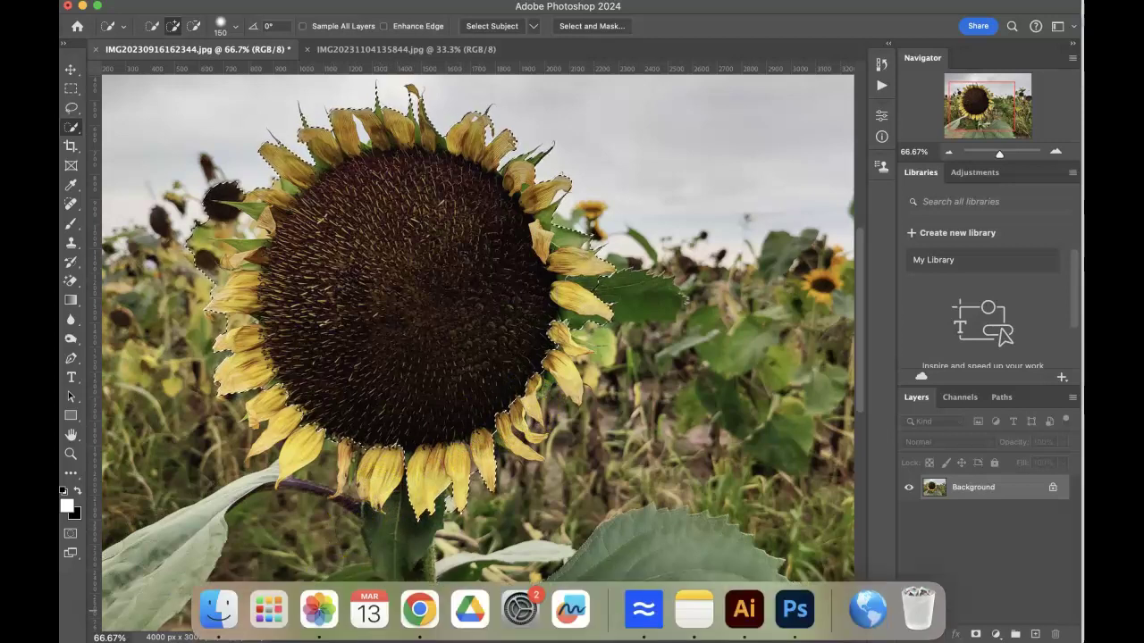
mouse_move(545, 426)
left_mouse_down()
mouse_move(503, 409)
mouse_move(509, 429)
mouse_move(544, 340)
mouse_move(579, 338)
mouse_move(552, 345)
mouse_move(523, 382)
mouse_move(532, 377)
left_mouse_up()
left_click(517, 423)
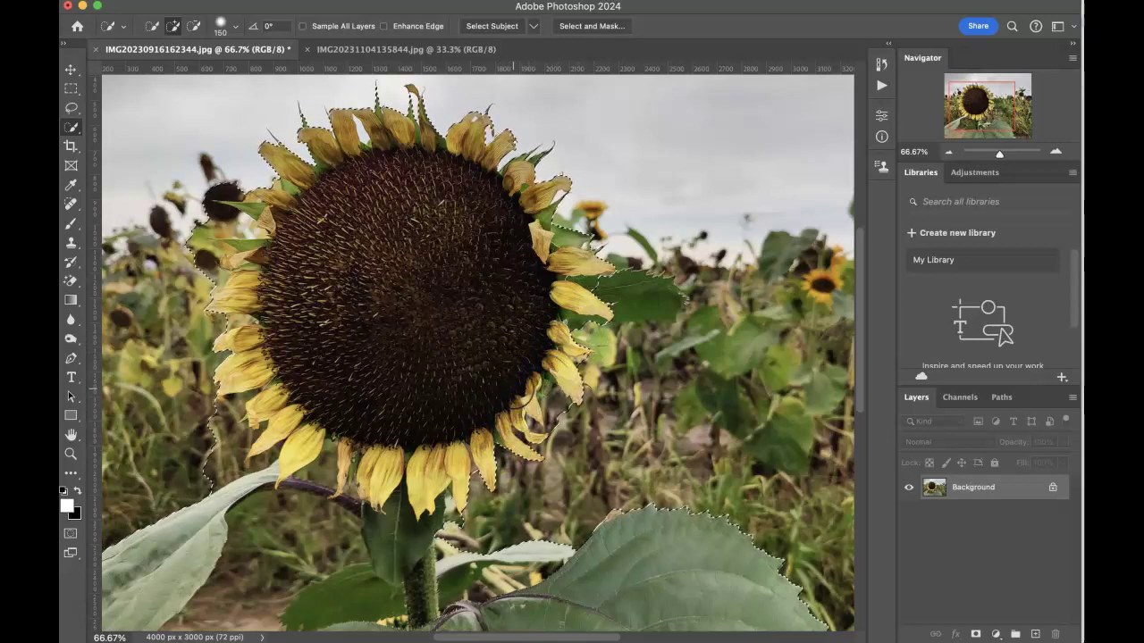
left_click_drag(638, 298, 589, 408)
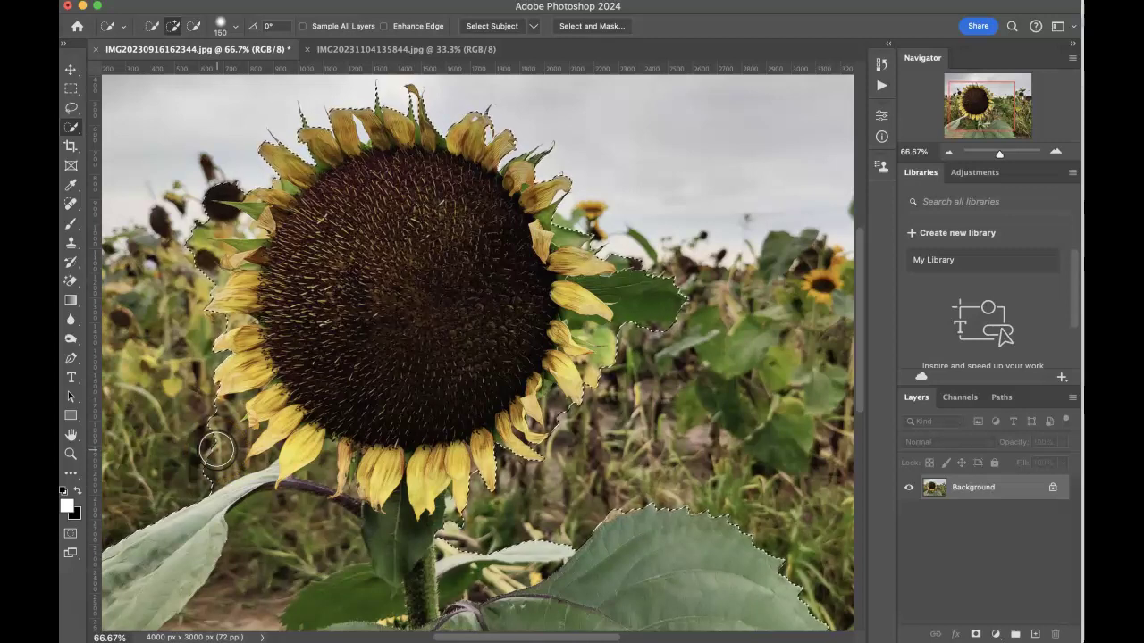
- Subtract the background beside the lower-left petals from the selection, using a smaller brush
key("super+equal")
key("super+equal")
key("super+equal")
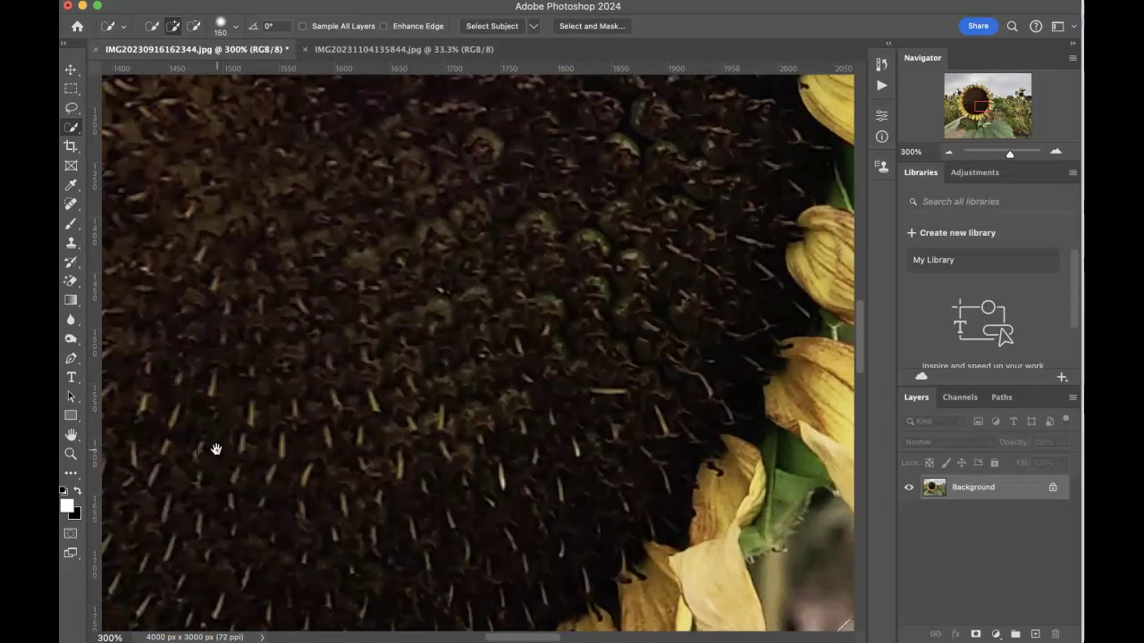
left_click_drag(216, 448, 403, 409)
left_click_drag(317, 408, 656, 340)
left_click_drag(385, 375, 576, 184)
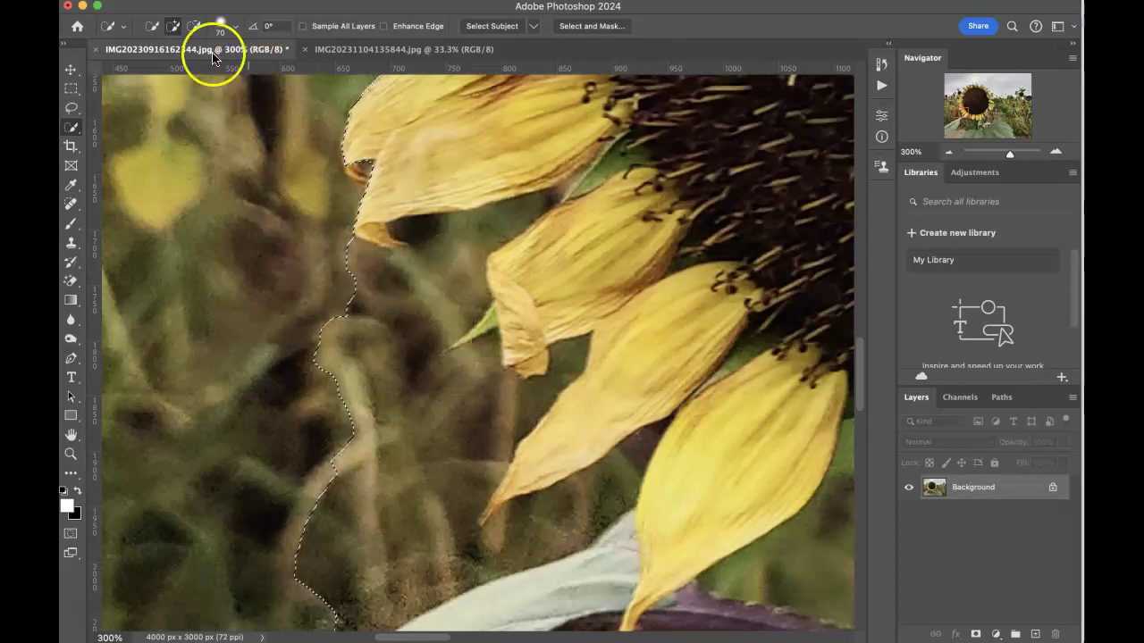
left_click(192, 26)
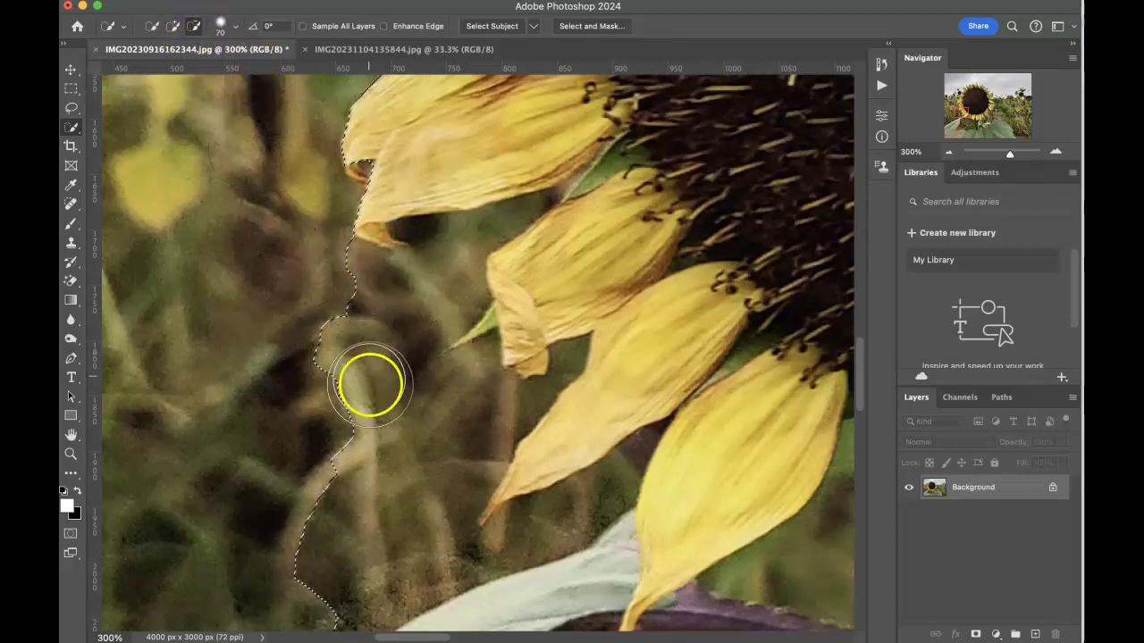
mouse_move(360, 292)
left_mouse_down()
mouse_move(360, 414)
mouse_move(328, 509)
mouse_move(342, 584)
mouse_move(391, 568)
mouse_move(383, 582)
mouse_move(459, 542)
mouse_move(450, 546)
left_mouse_up()
left_click_drag(383, 339, 419, 280)
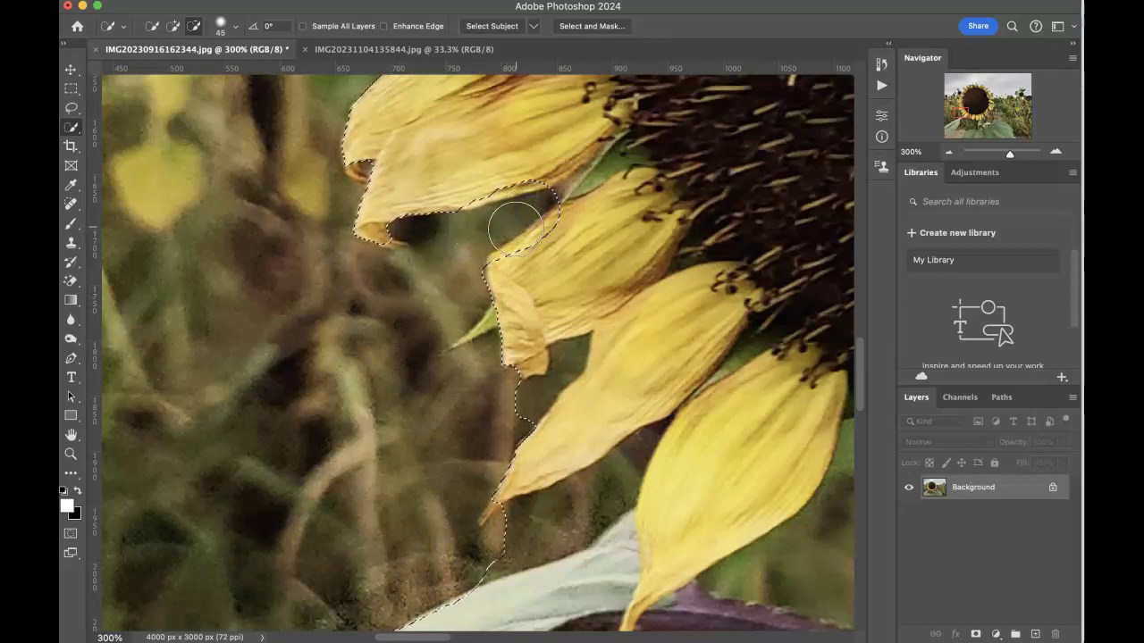
- Subtract a piece of the lower-left petal from the selection and add the petal back with a smaller brush
mouse_move(510, 232)
left_mouse_down()
mouse_move(573, 261)
mouse_move(565, 244)
mouse_move(540, 260)
left_mouse_up()
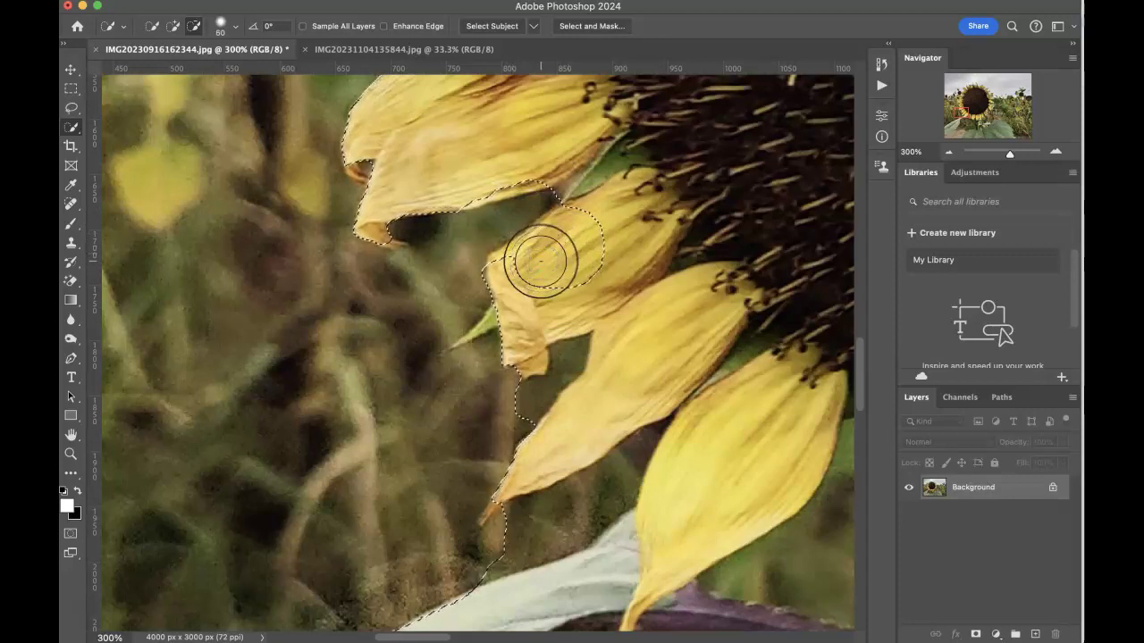
left_click(173, 26)
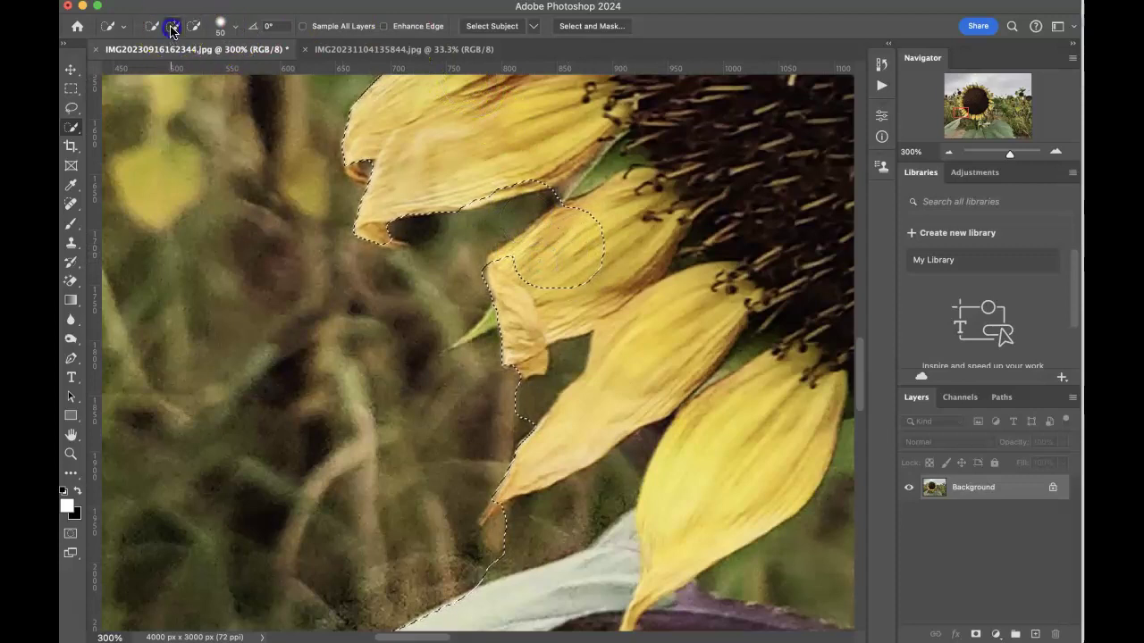
left_click(566, 236)
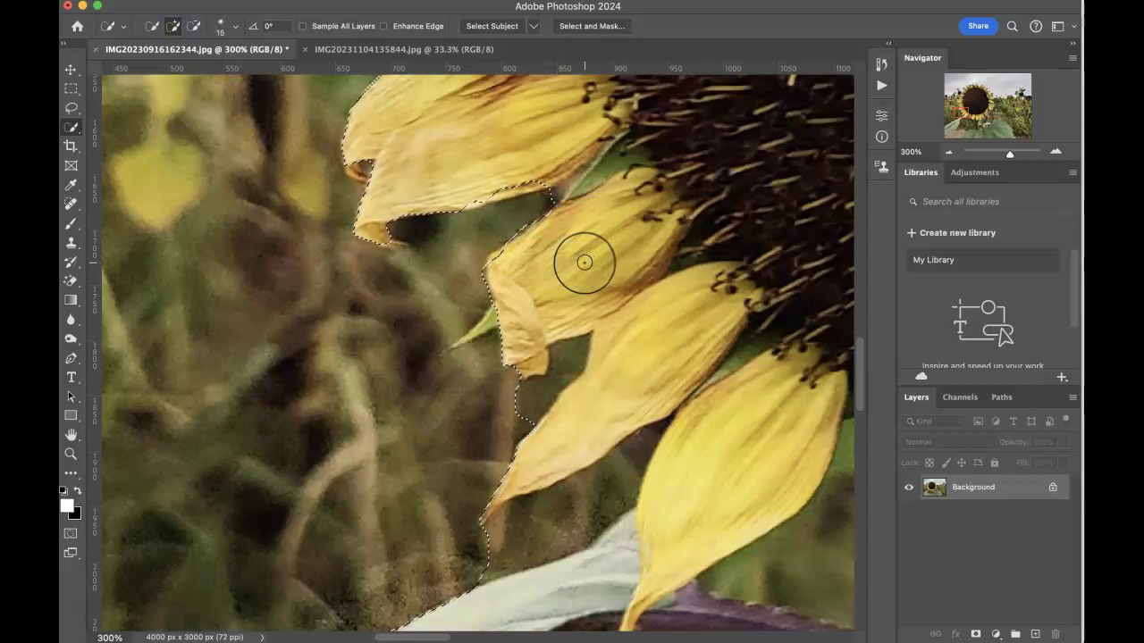
- Subtract the remaining background between the lower-left petals and the leaf below them from the selection
left_click(193, 26)
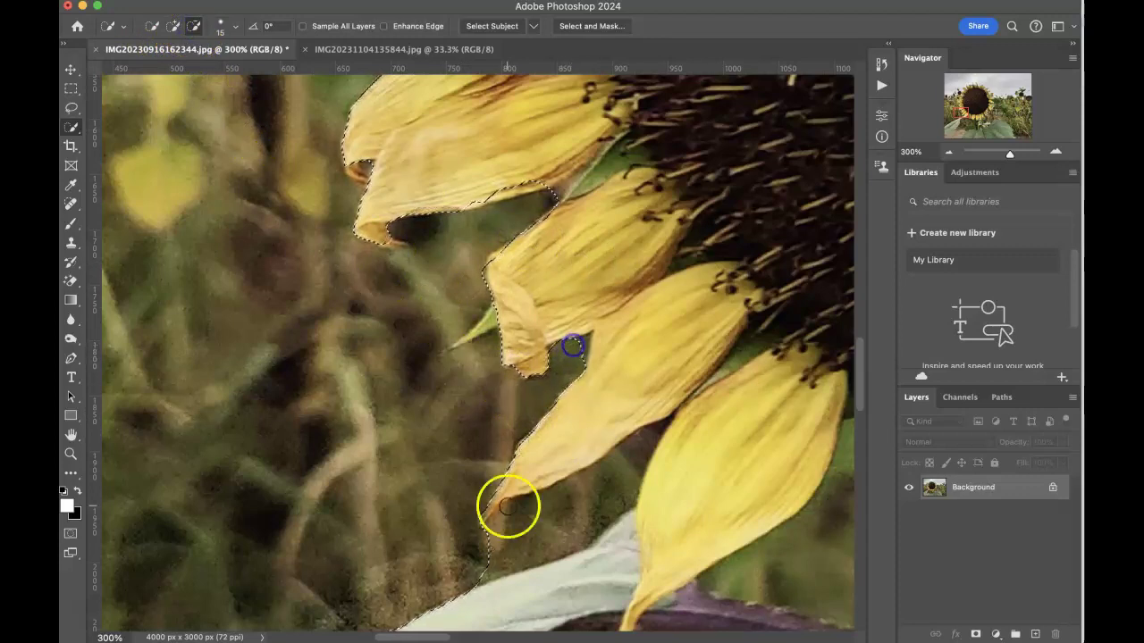
left_click(491, 559)
left_click_drag(535, 541, 589, 500)
mouse_move(624, 461)
left_mouse_down()
mouse_move(659, 426)
mouse_move(635, 460)
left_mouse_up()
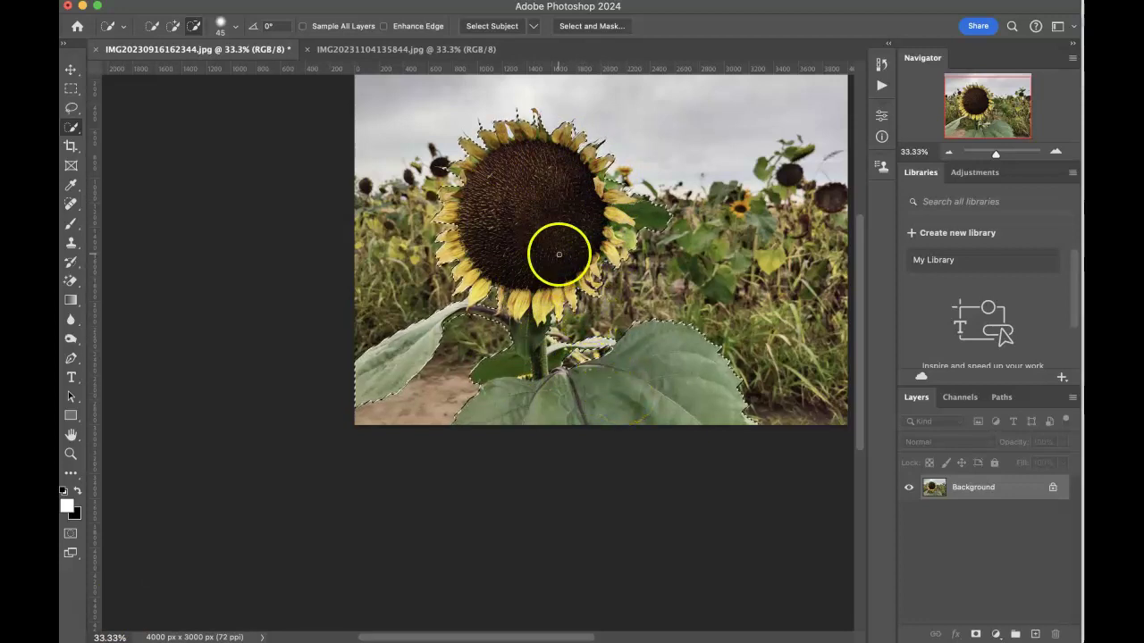
- Move the selected sunflower into the IMG20231104135844.jpg document and place it on the lower left of the path
scroll(557, 252, "up", 3)
scroll(557, 255, "up", 1)
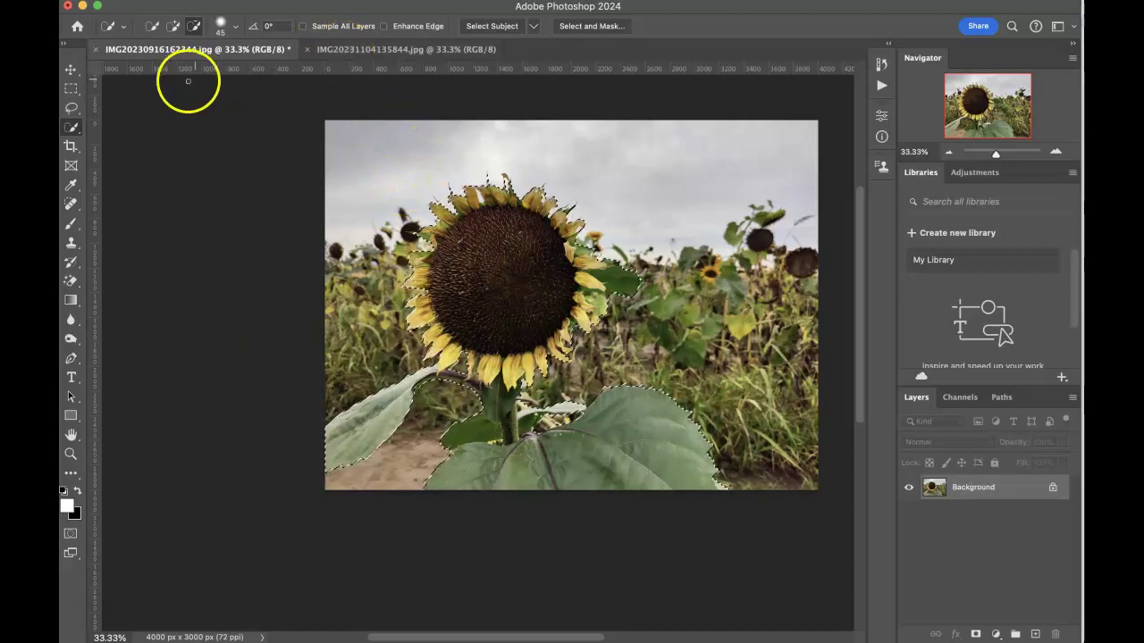
left_click(70, 69)
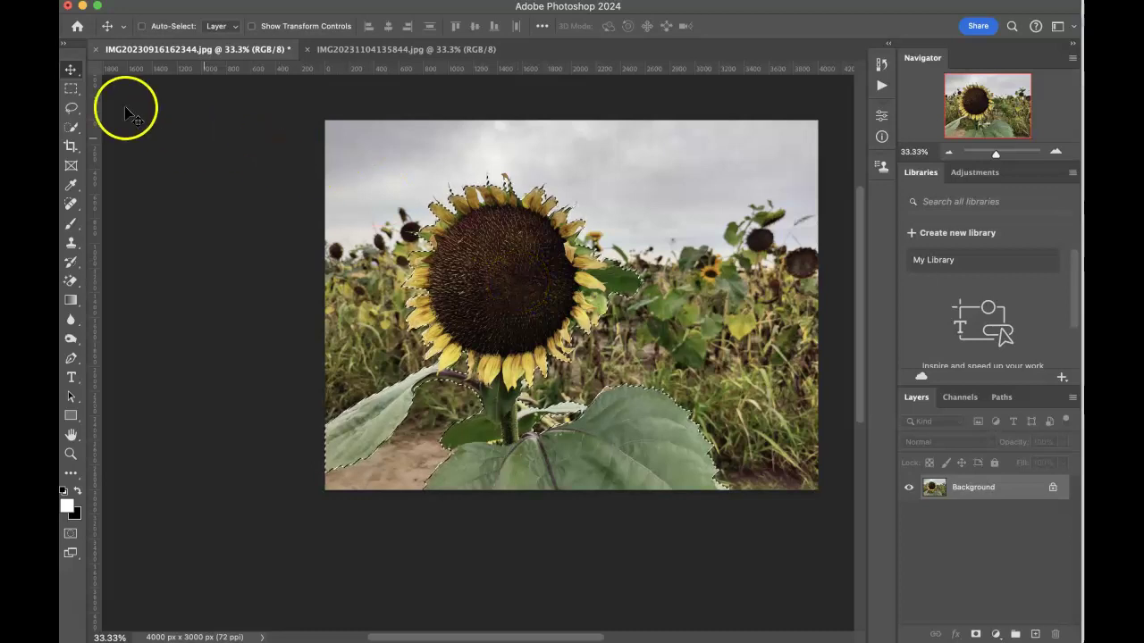
left_click(465, 267)
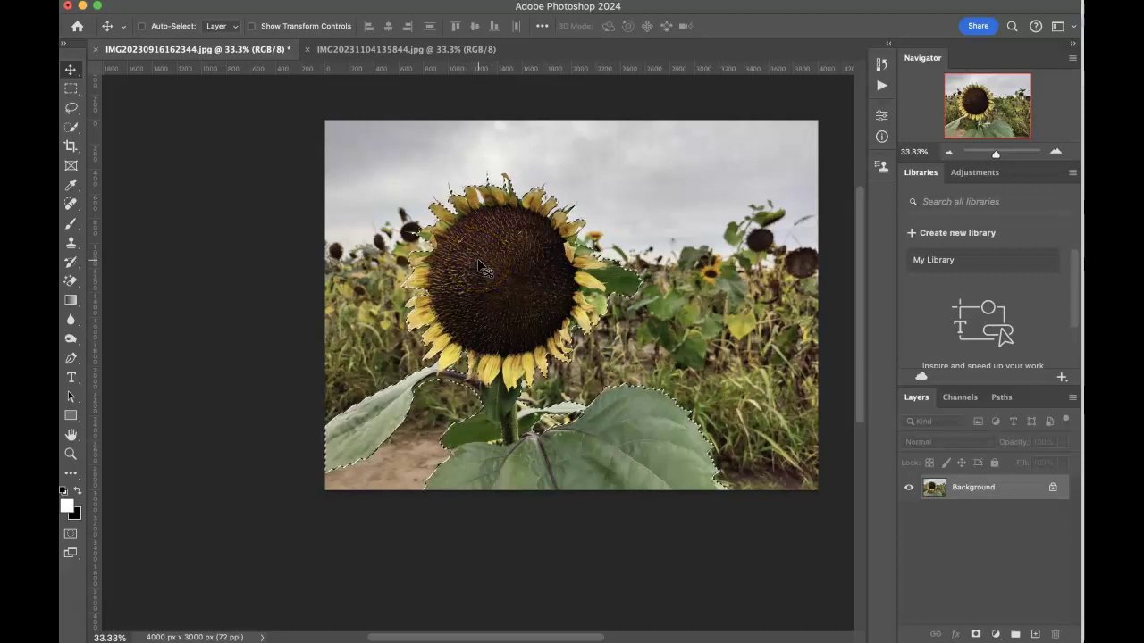
left_click_drag(480, 270, 425, 51)
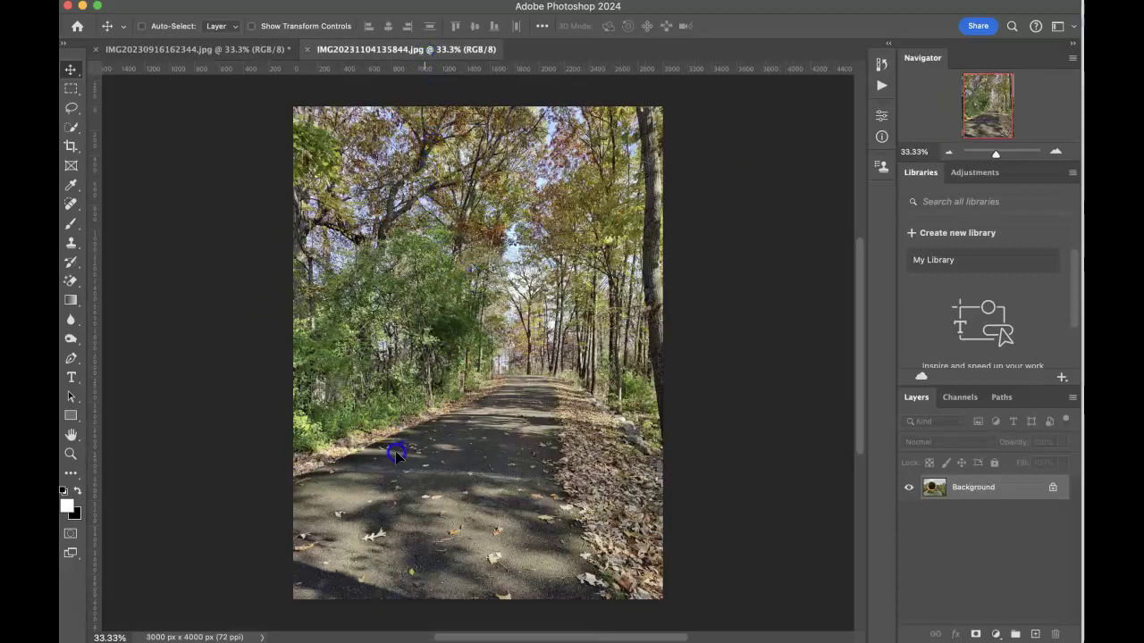
left_click_drag(395, 451, 389, 415)
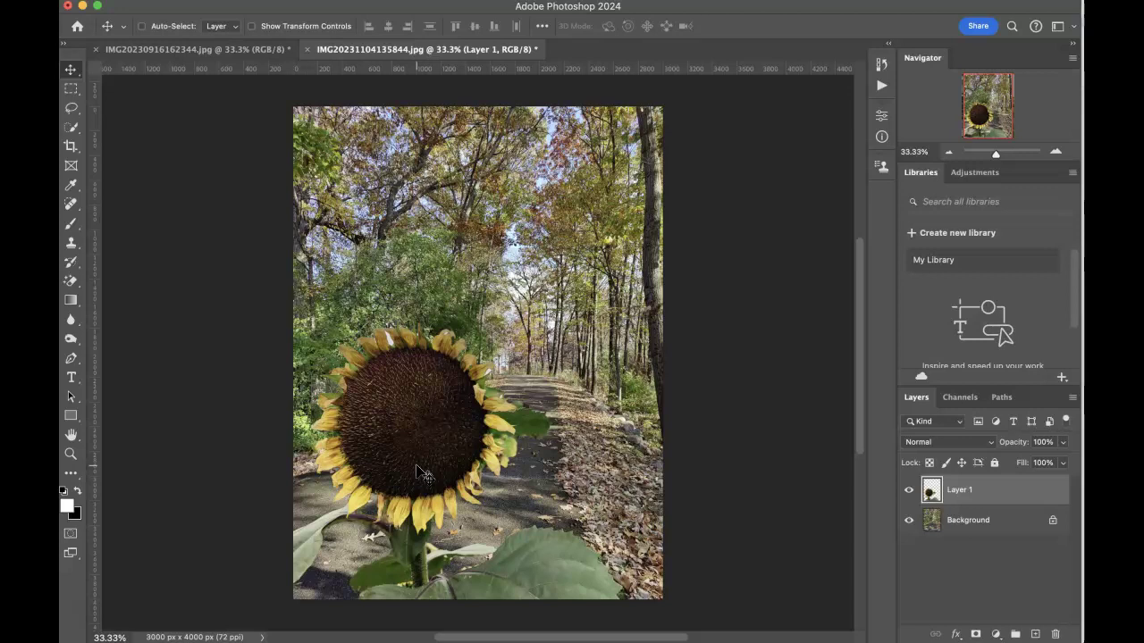
- Free-transform the sunflower layer to 102.75% of its size and apply the transformation
key("super+t")
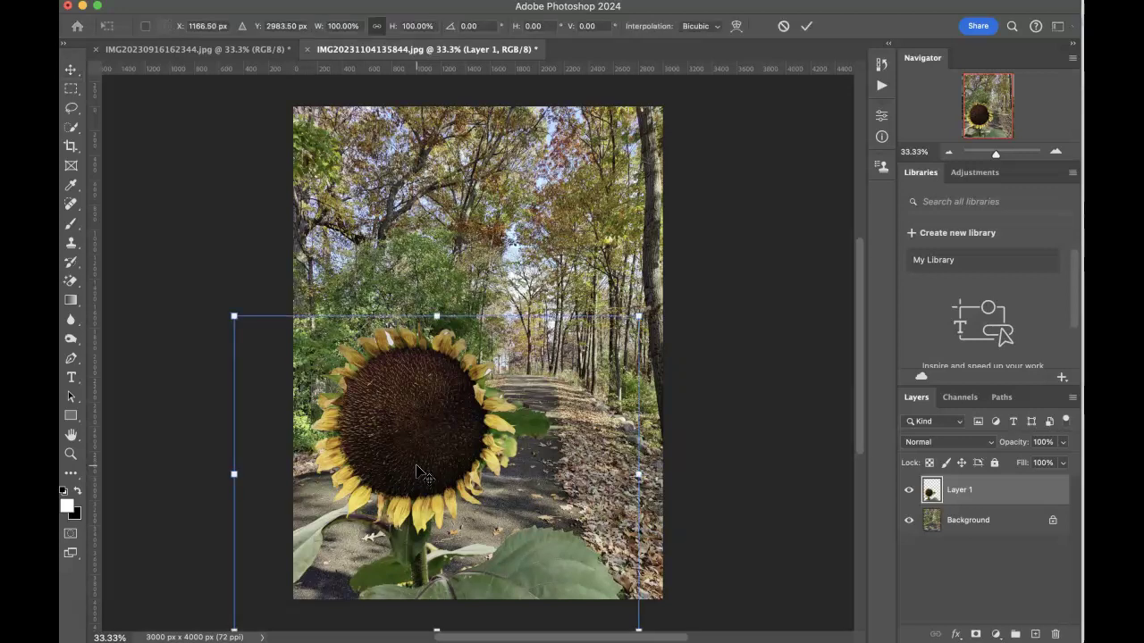
left_click_drag(637, 316, 544, 408)
left_click(421, 454)
left_click(533, 396)
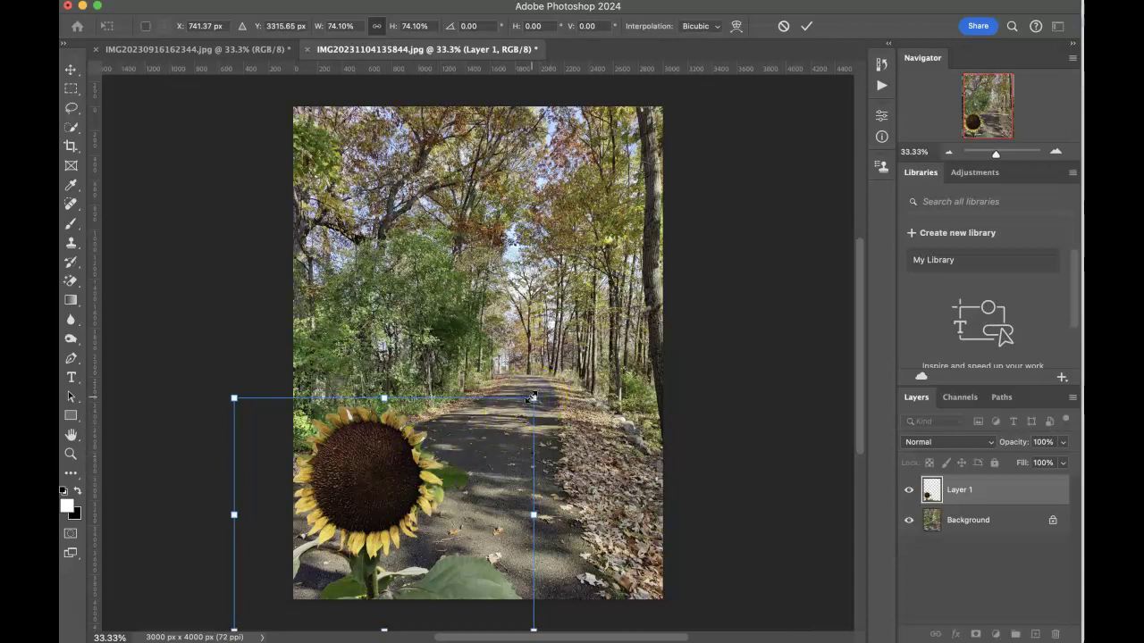
left_click_drag(531, 396, 649, 308)
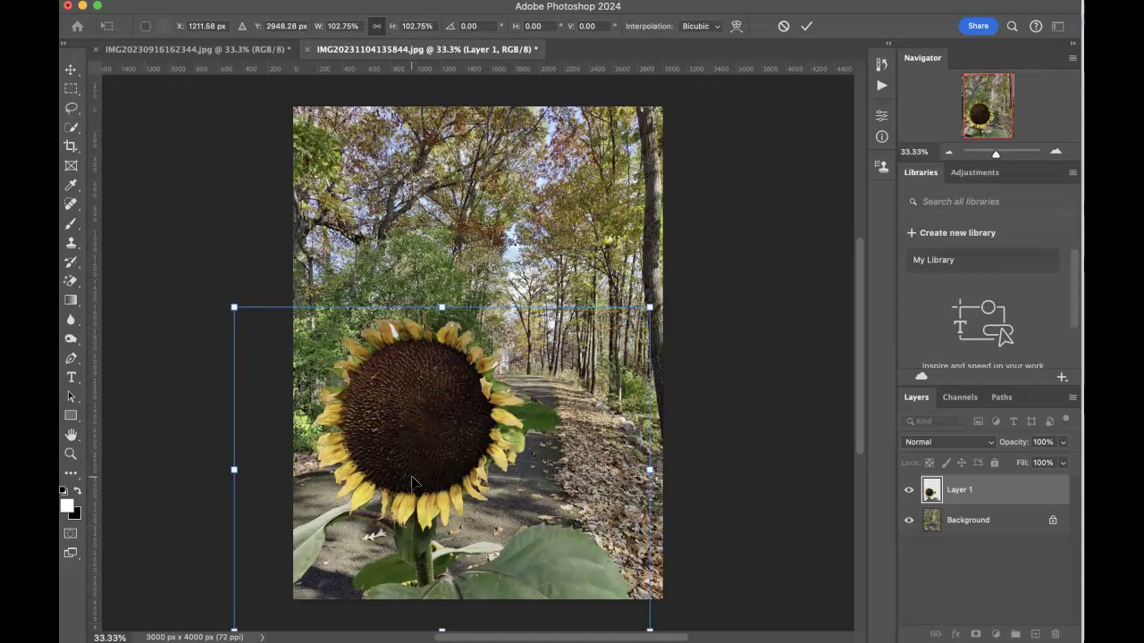
key("Return")
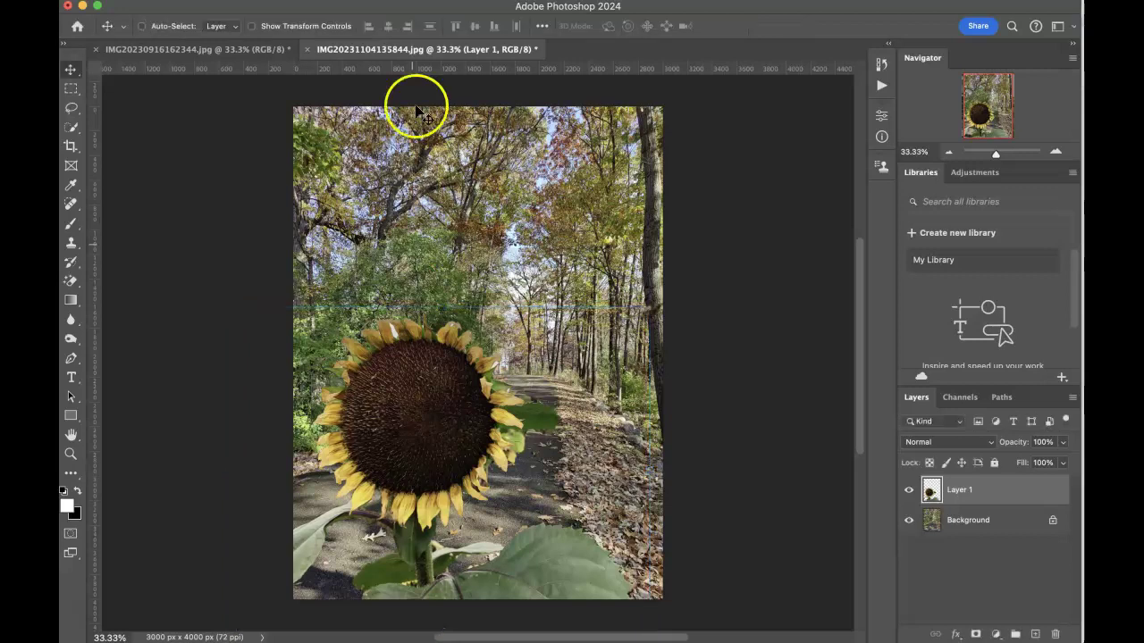
- Refine the sunflower selection in IMG20230916162344.jpg with Select and Mask, setting its Feather to 7.3 px
left_click(232, 50)
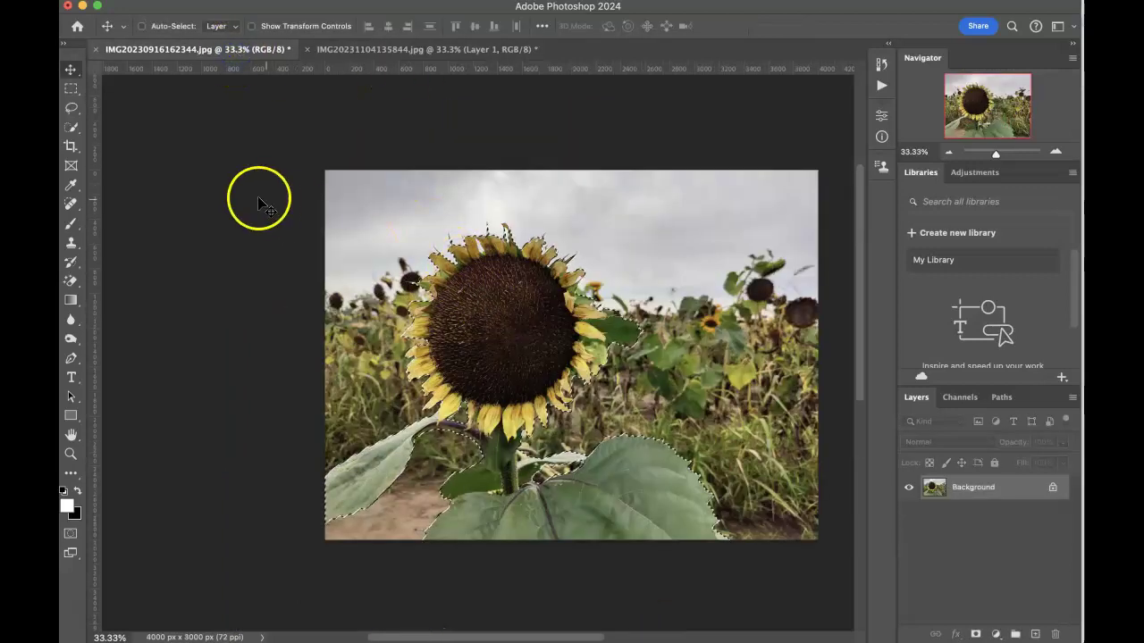
left_click(72, 126)
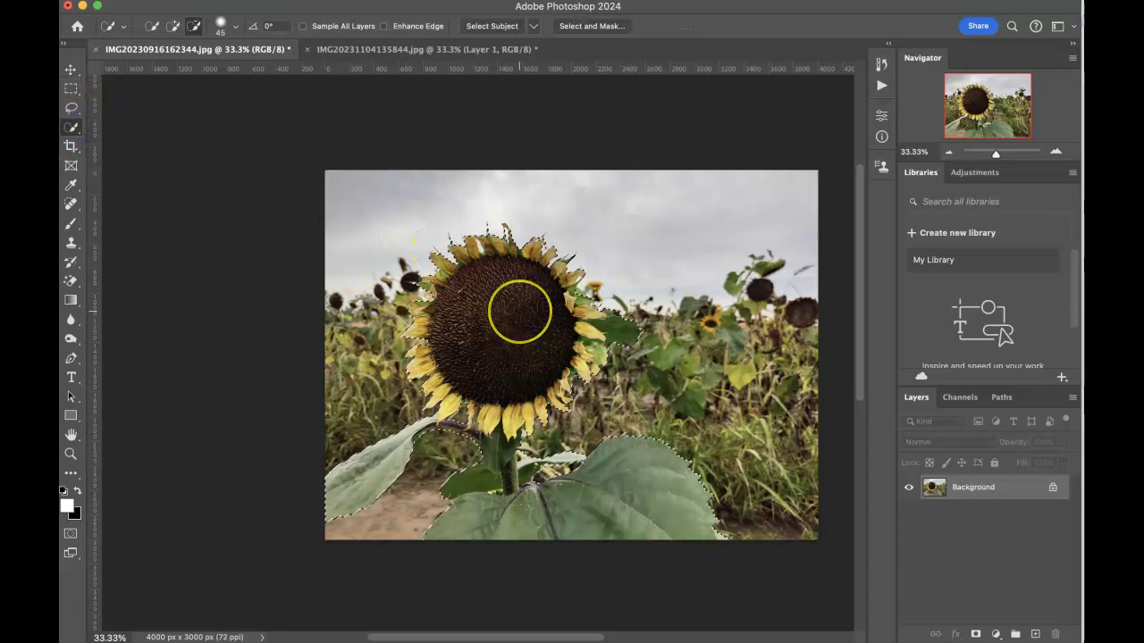
left_click(591, 27)
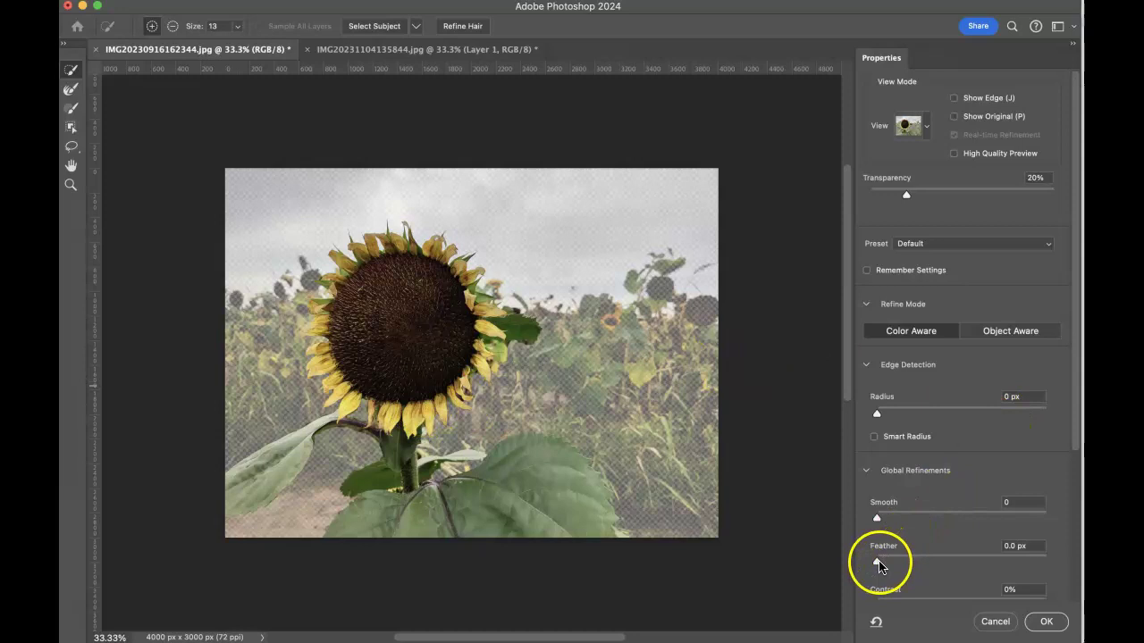
left_click_drag(907, 565, 991, 563)
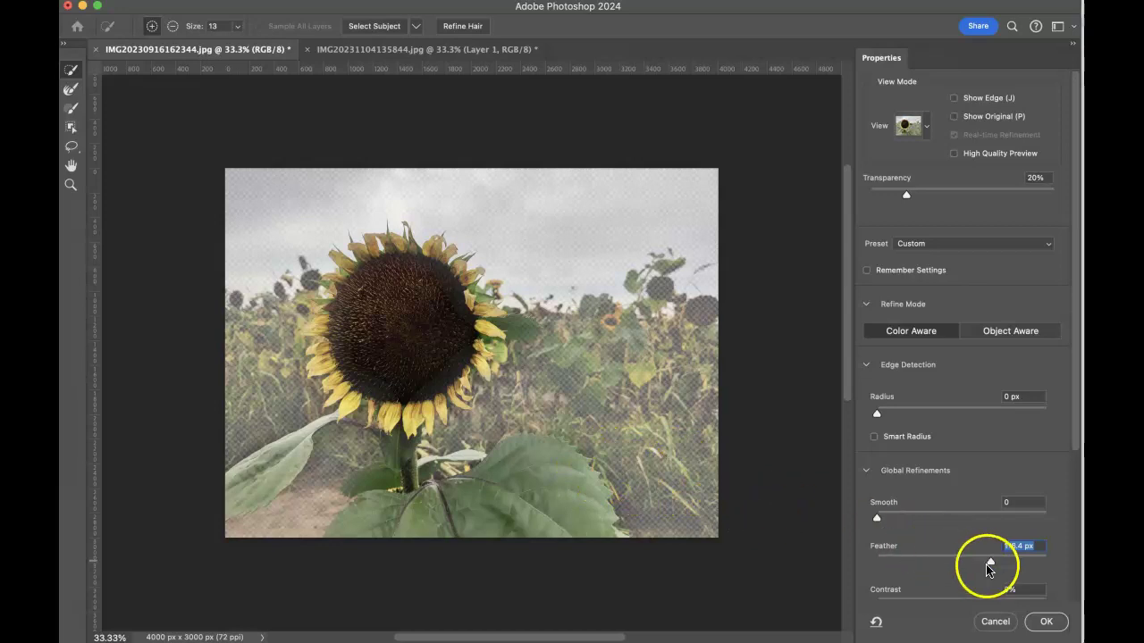
left_click_drag(990, 566, 878, 543)
- Set the selection edge's Contrast to 37% and its Smooth value to 41
scroll(944, 586, "down", 2)
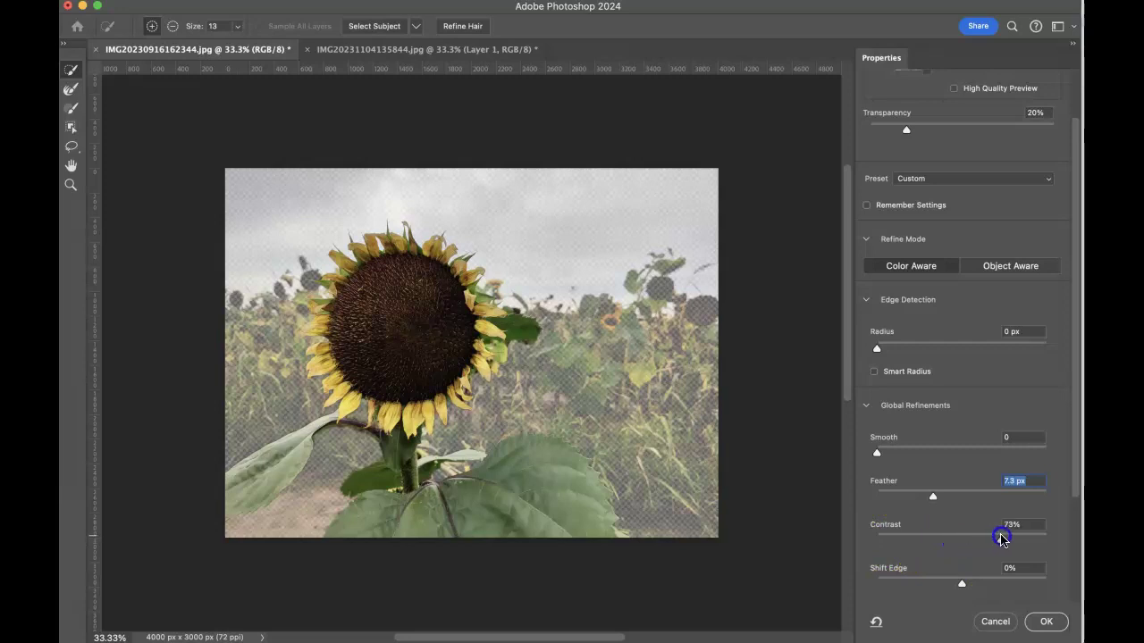
left_click_drag(939, 543, 938, 541)
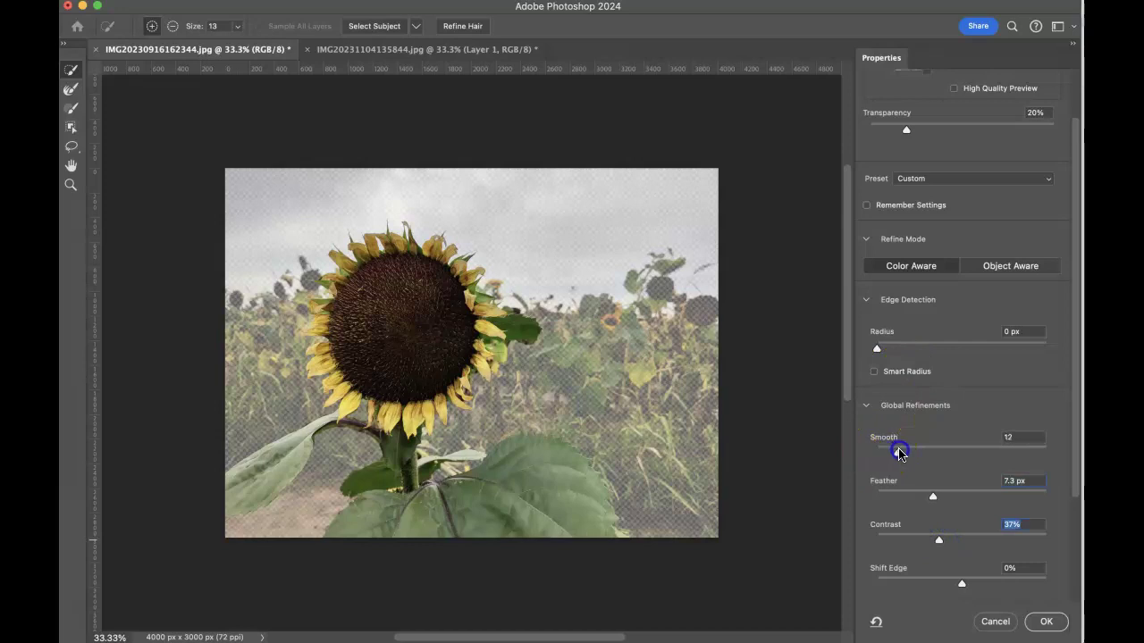
left_click_drag(946, 465, 946, 464)
scroll(947, 466, "down", 3)
scroll(947, 467, "up", 2)
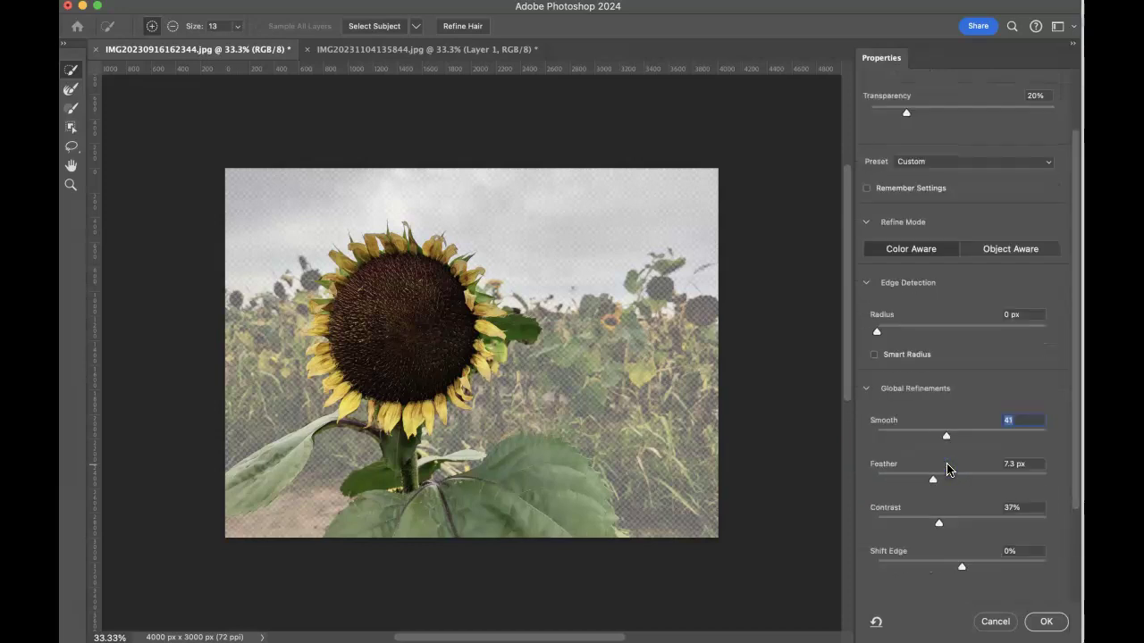
- Raise the selection edge's Contrast further and apply the Select and Mask refinements
scroll(948, 470, "up", 1)
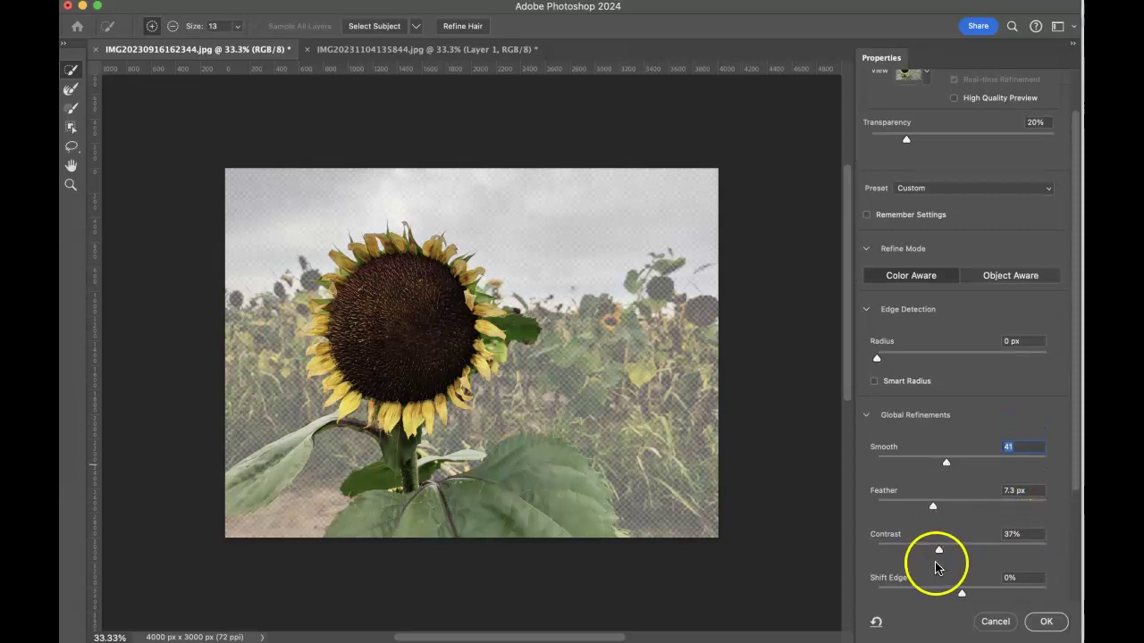
scroll(938, 566, "down", 1)
left_click_drag(940, 531, 973, 534)
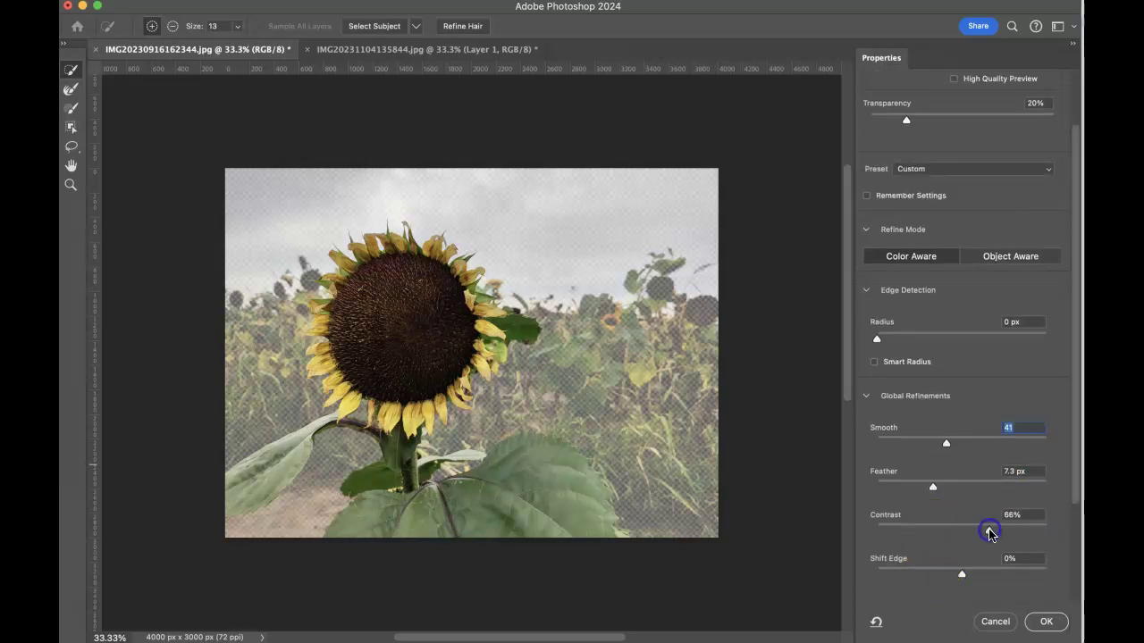
left_click(1045, 621)
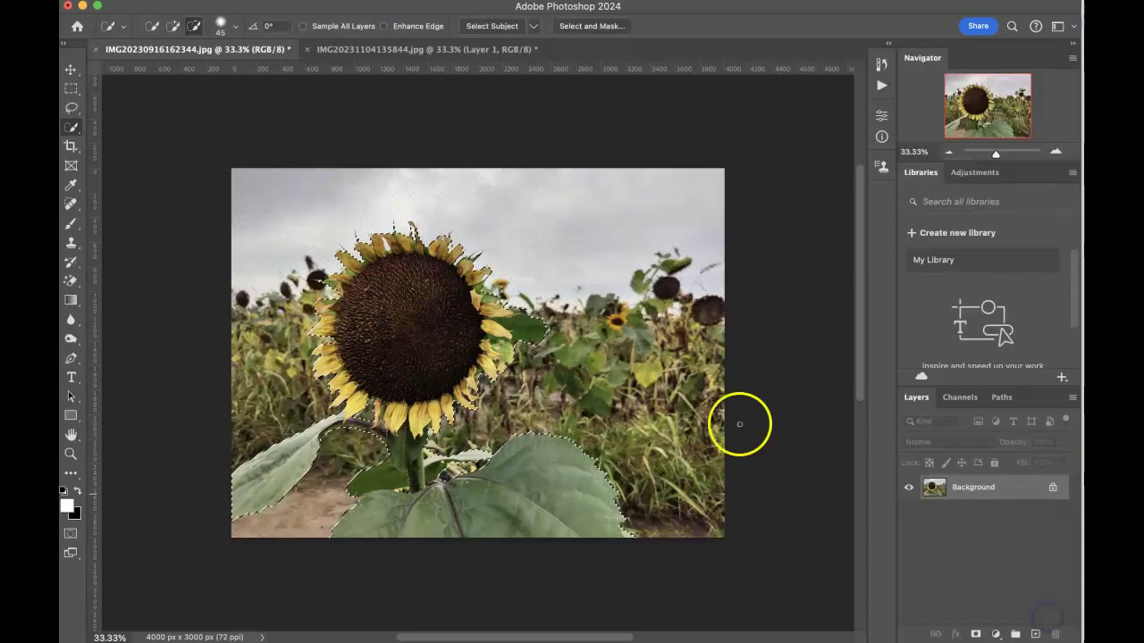
- Move the refined sunflower into IMG20231104135844.jpg, place it to the right of the first sunflower, and select Layer 1
left_click(72, 69)
left_click_drag(419, 348, 549, 422)
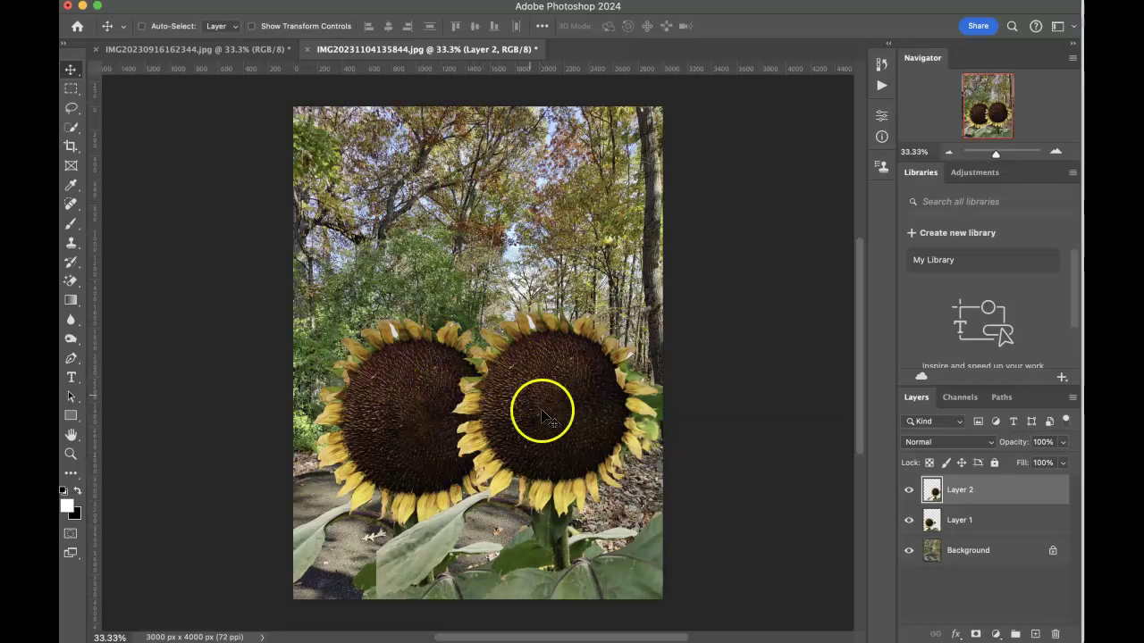
left_click_drag(562, 429, 585, 457)
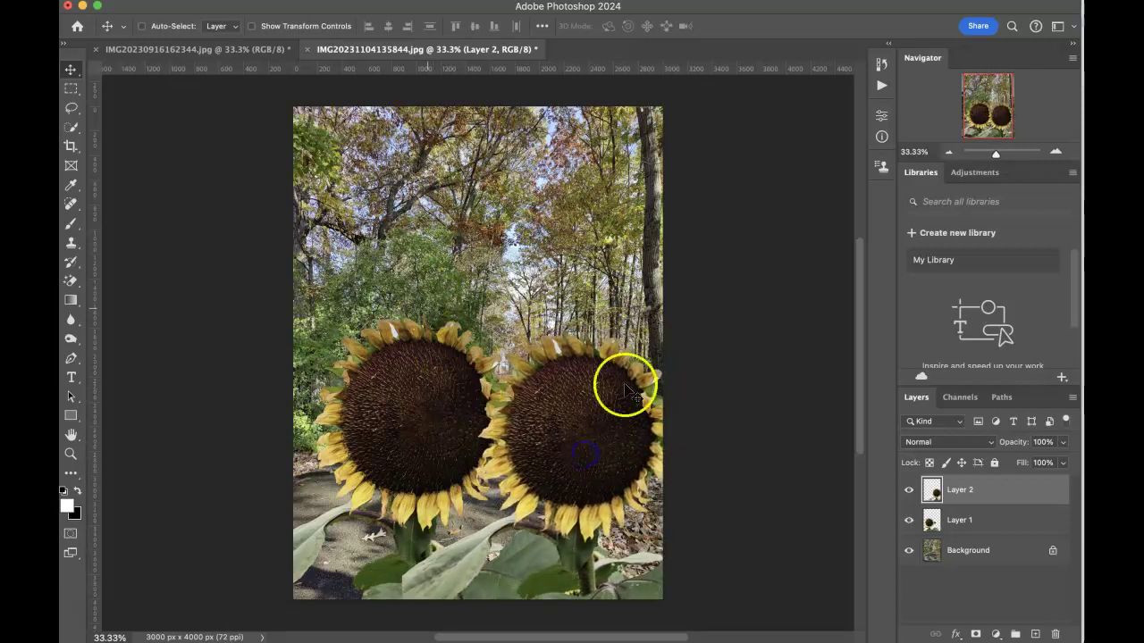
left_click(933, 520)
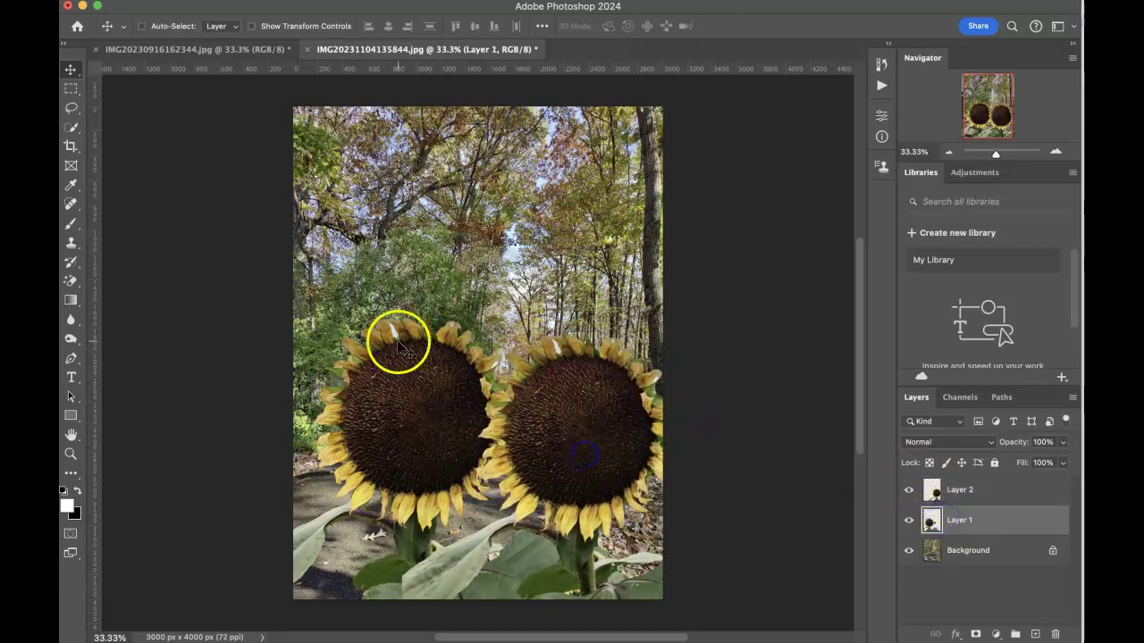